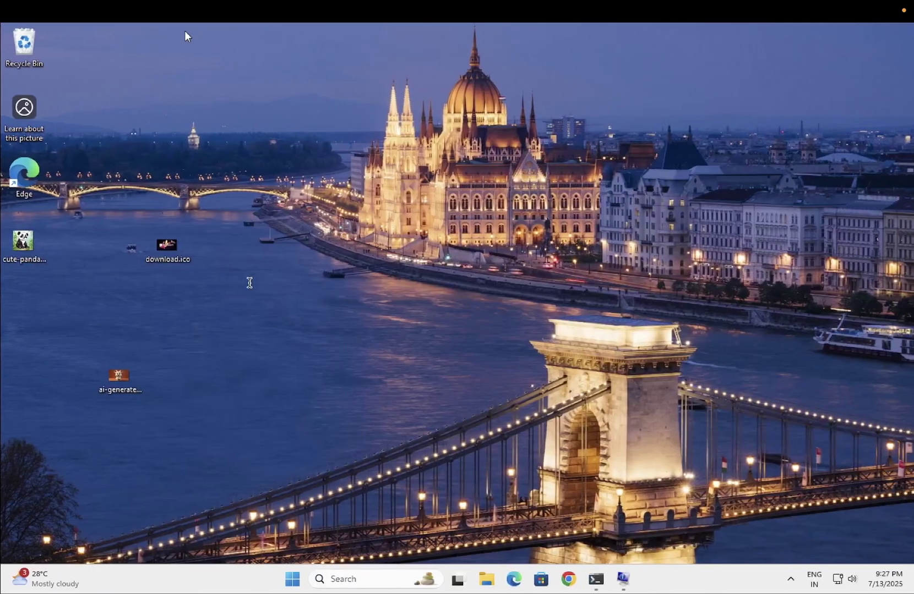
- Open the Run app from Windows search and move its window to the screen centre
click(341, 580)
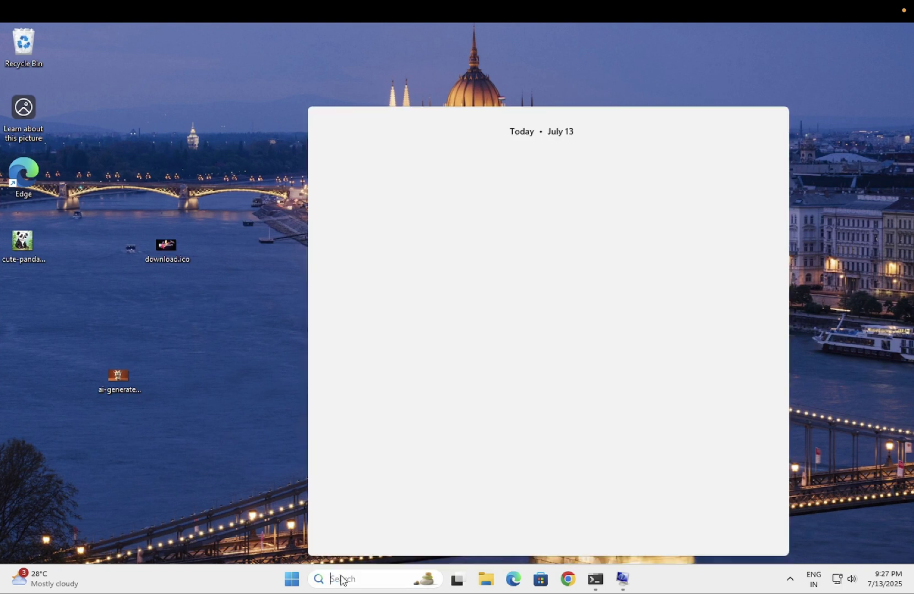
text(run)
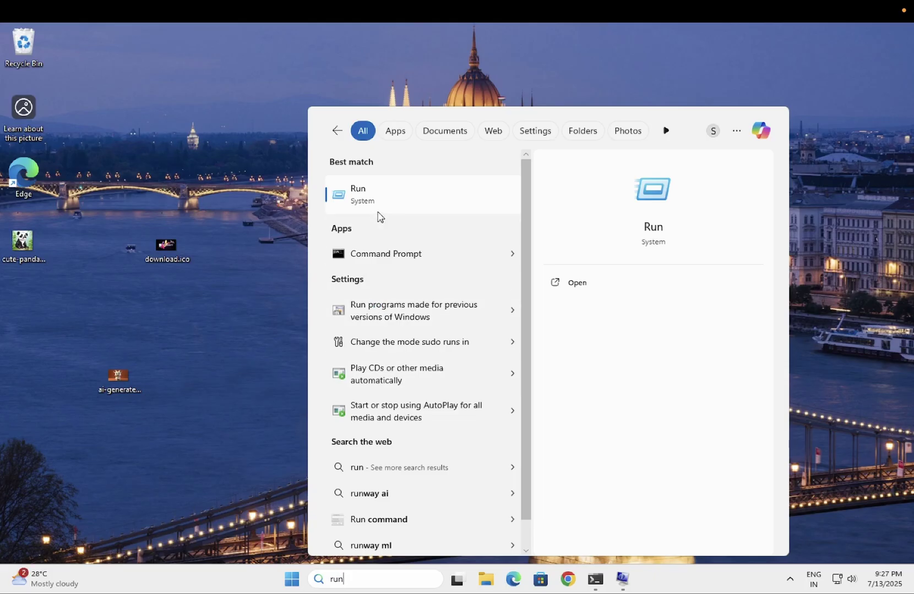
click(377, 203)
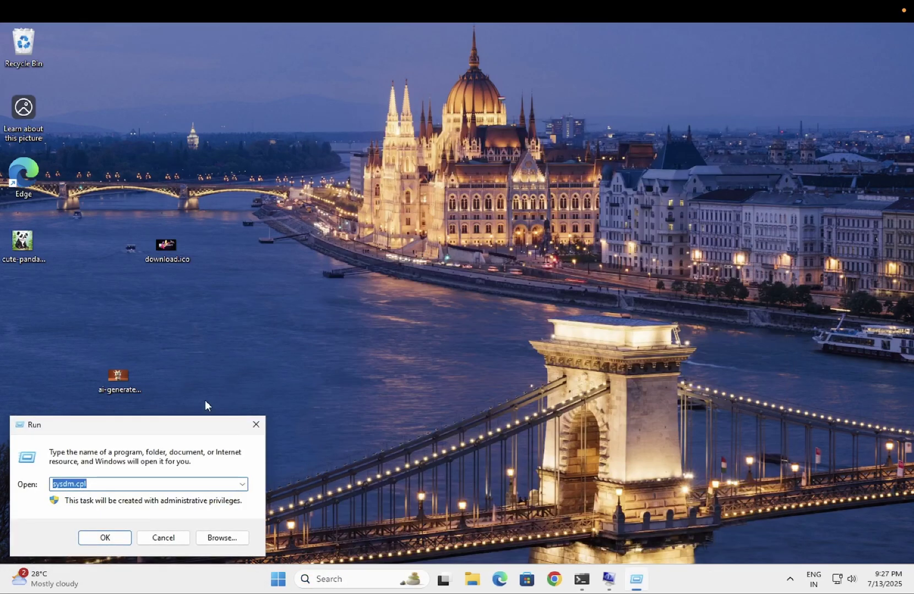
drag(183, 432, 468, 183)
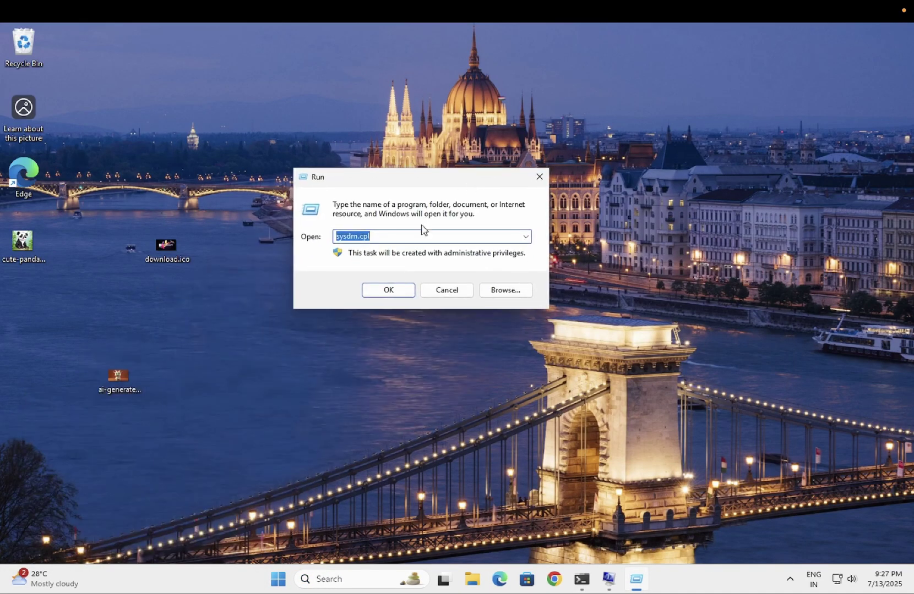
text(s)
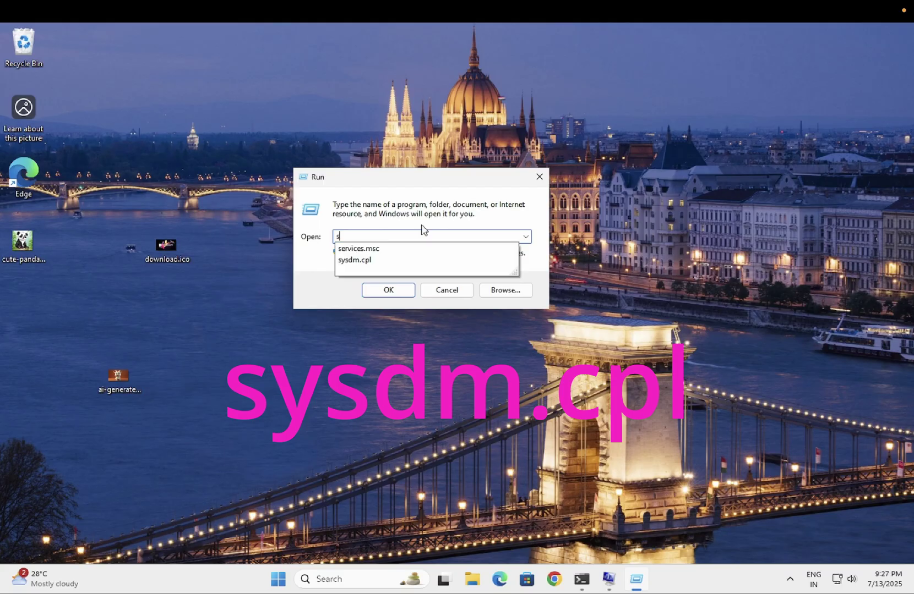
text(ysdm.)
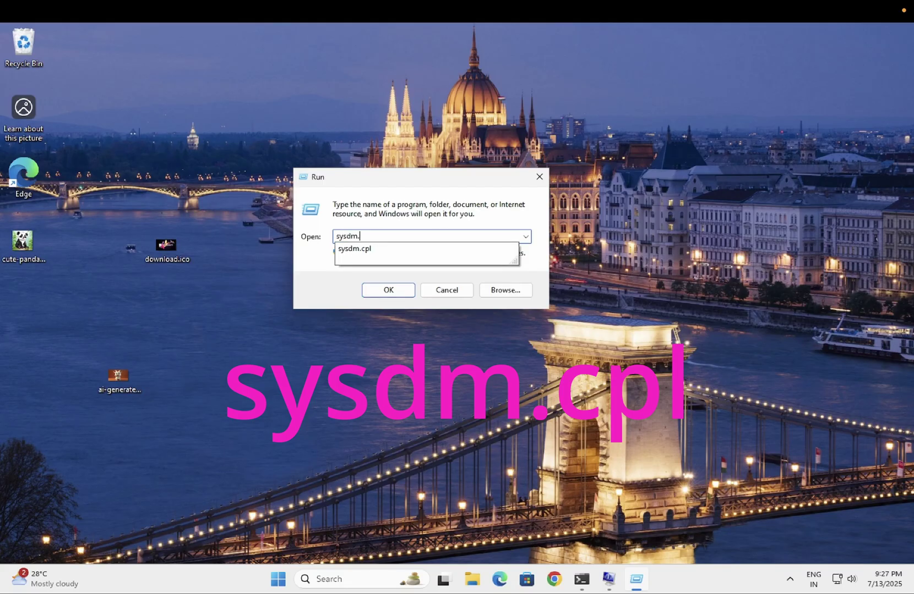
text(cpl)
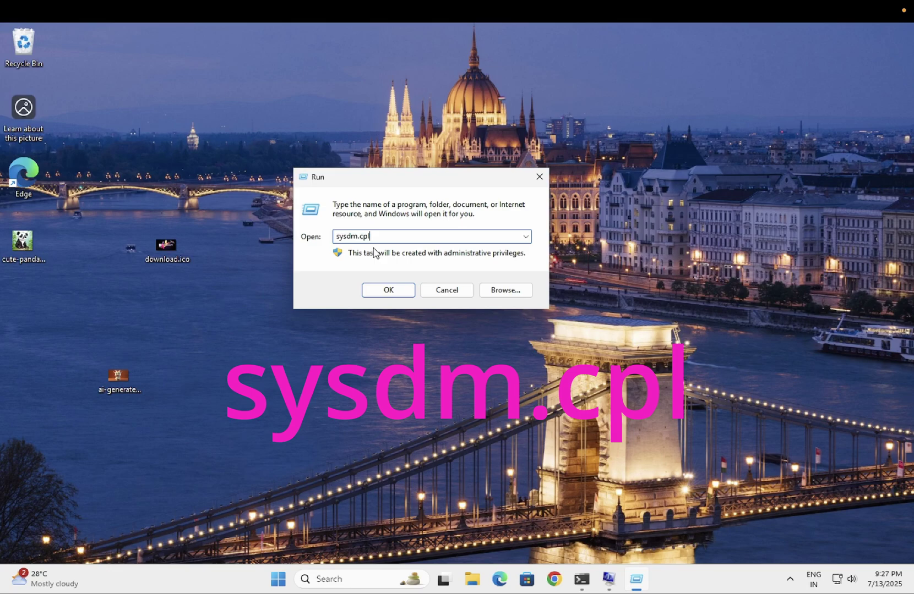
- Run sysdm.cpl and open Performance Options' Advanced tab, showing the 727 MB paging file
click(389, 294)
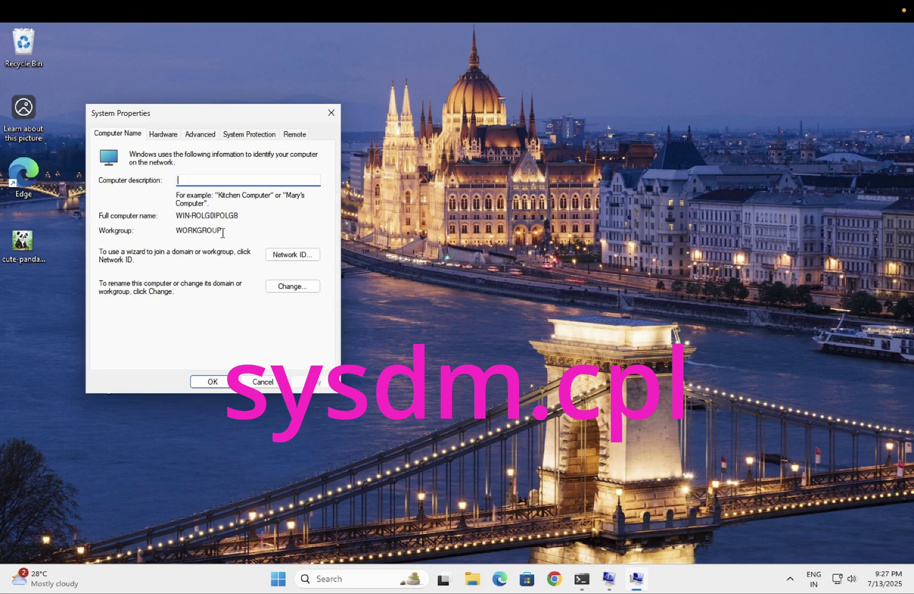
click(200, 136)
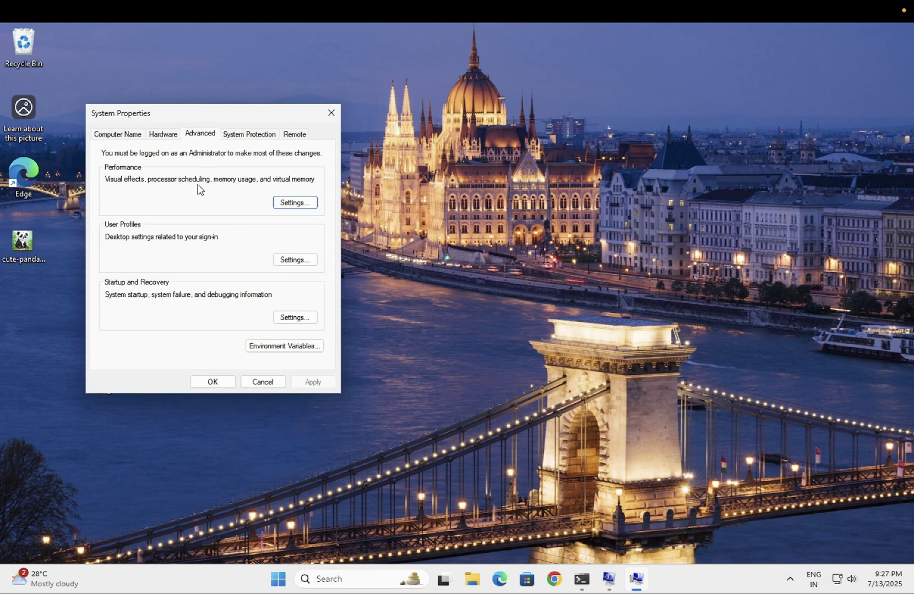
click(296, 204)
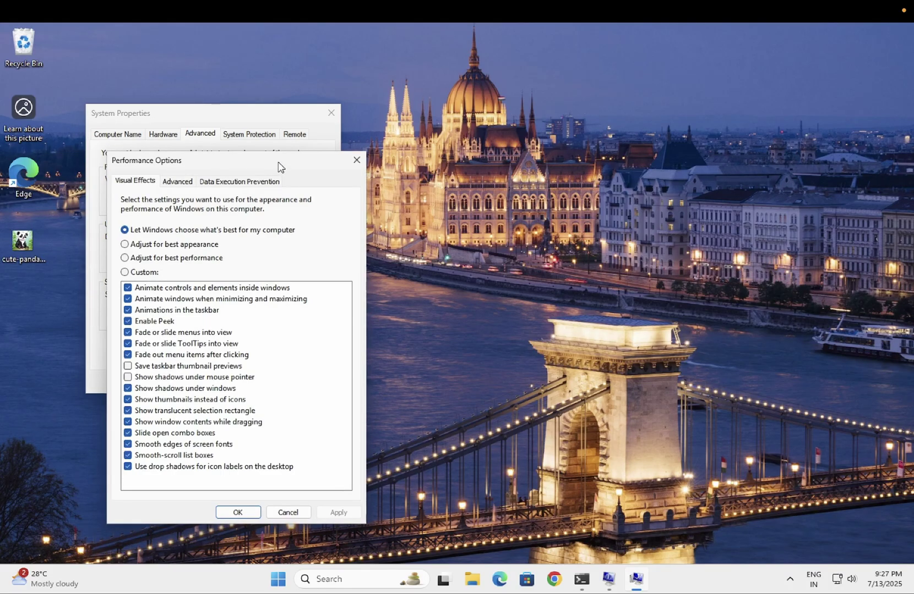
drag(279, 163, 349, 138)
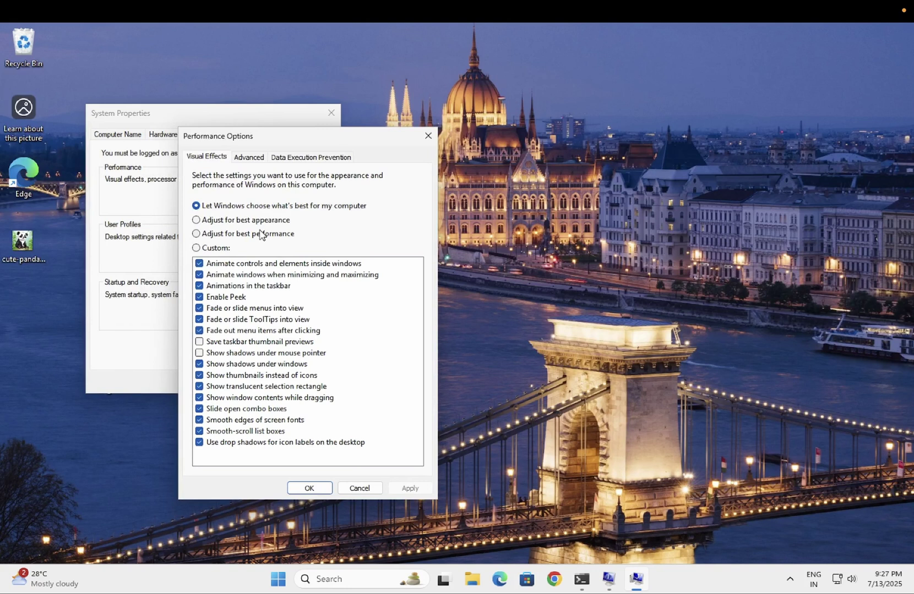
click(245, 158)
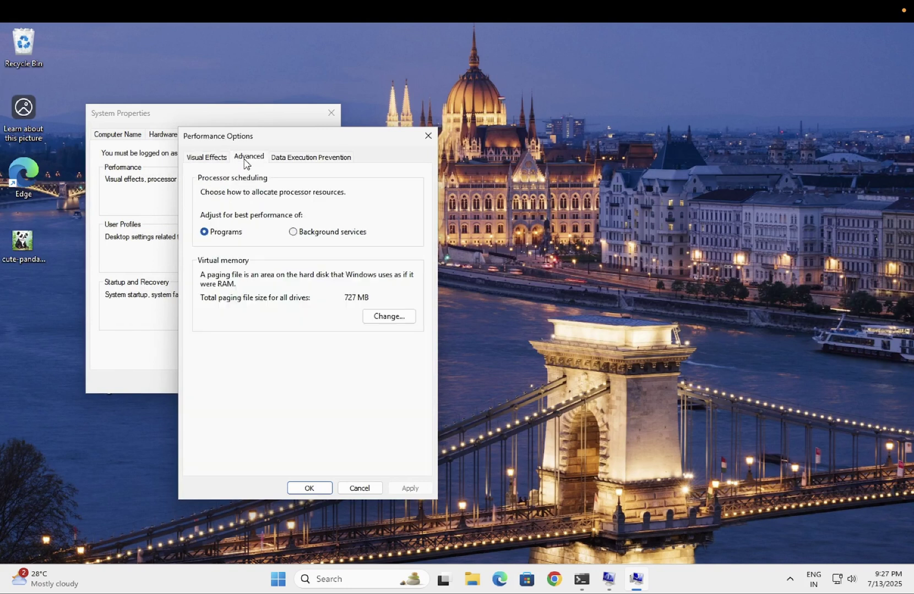
- Turn off automatic paging file management and give C: a custom 400–3000 MB size
click(390, 319)
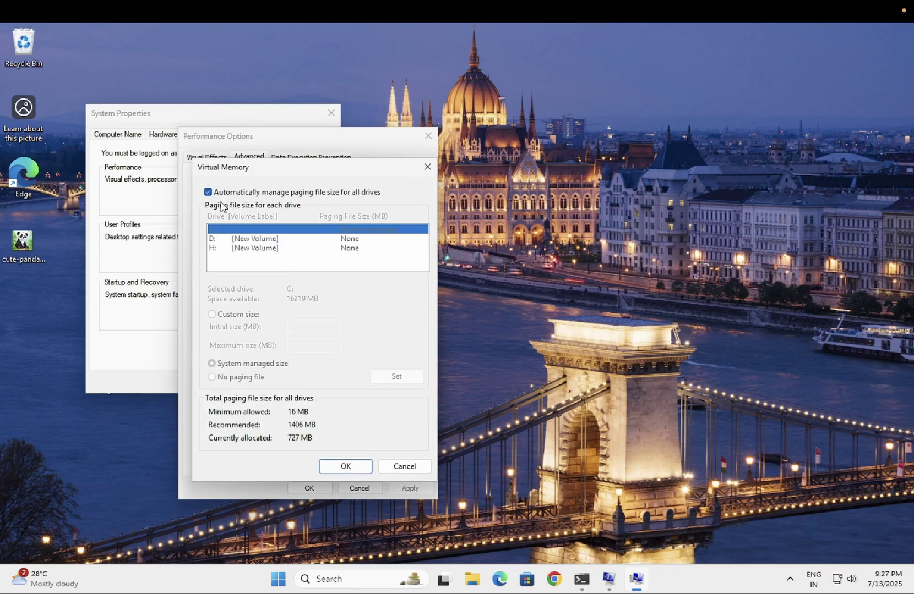
click(208, 192)
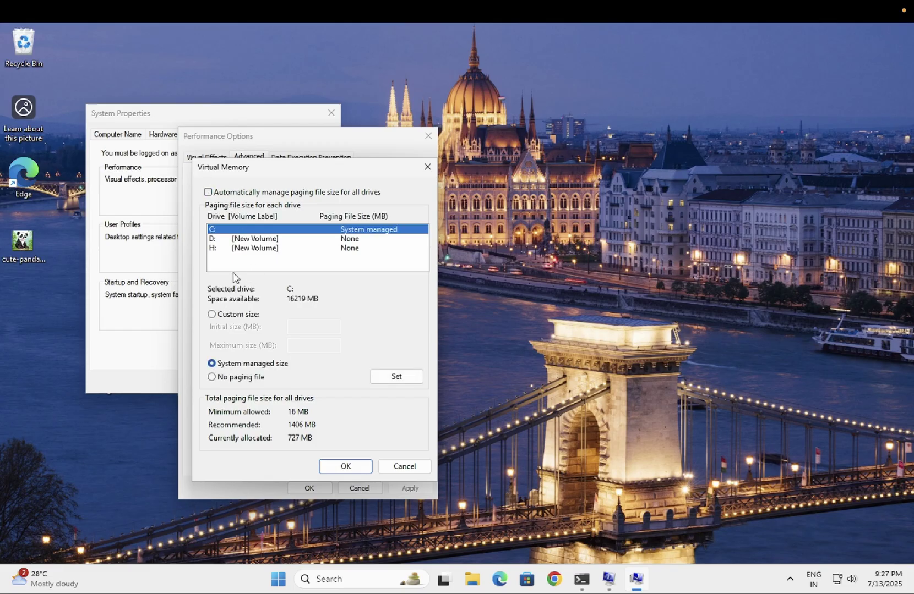
click(232, 319)
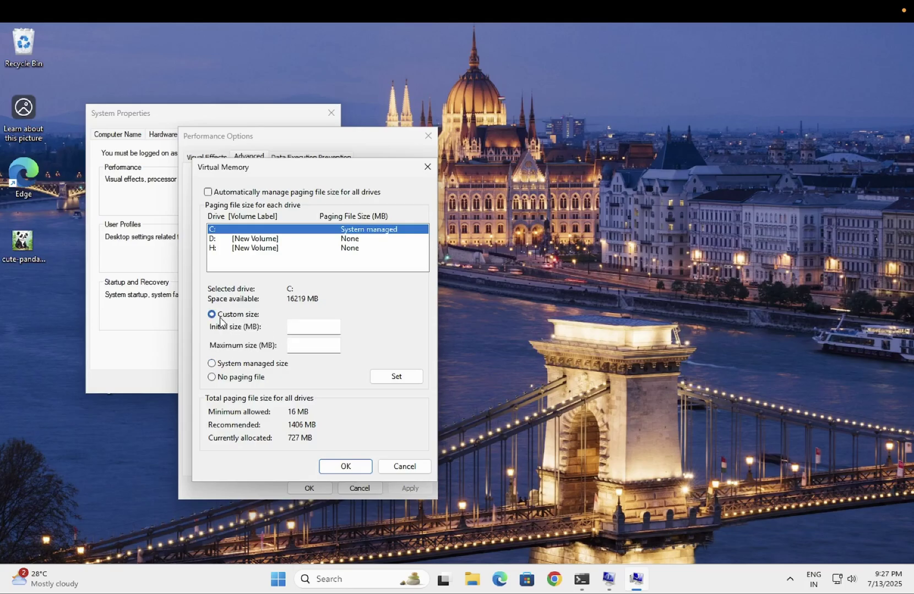
click(304, 327)
text(4)
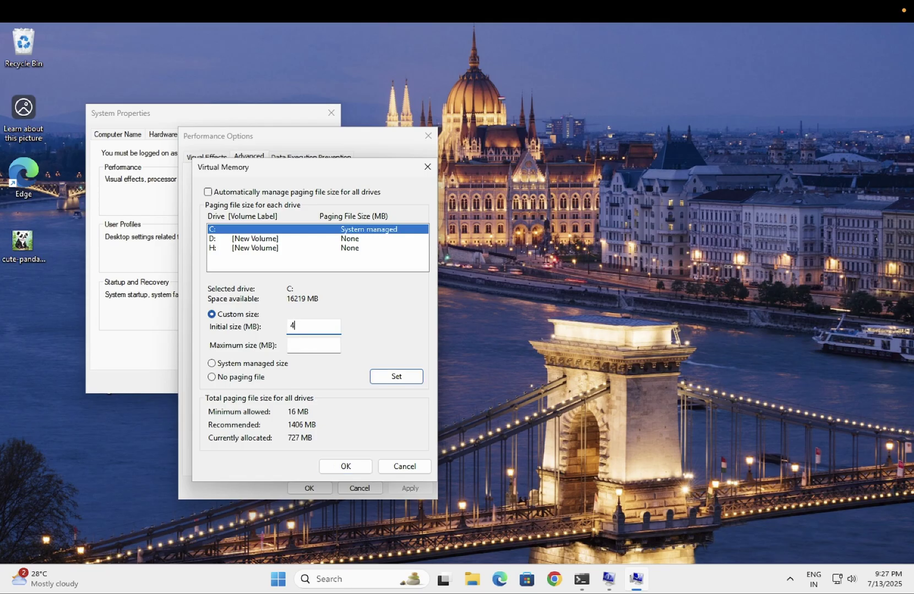
text(00)
click(300, 348)
text(30)
text(00)
key(BackSpace)
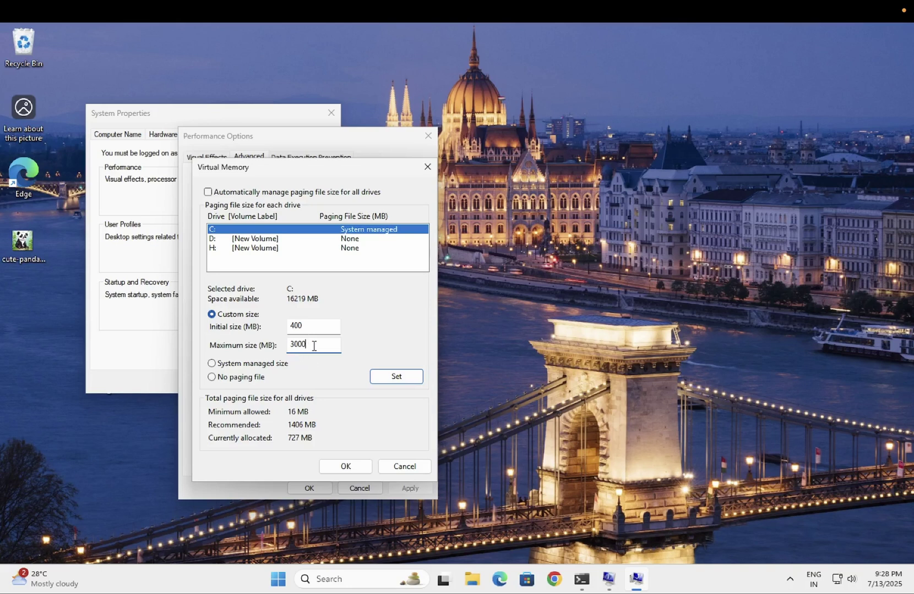
click(309, 325)
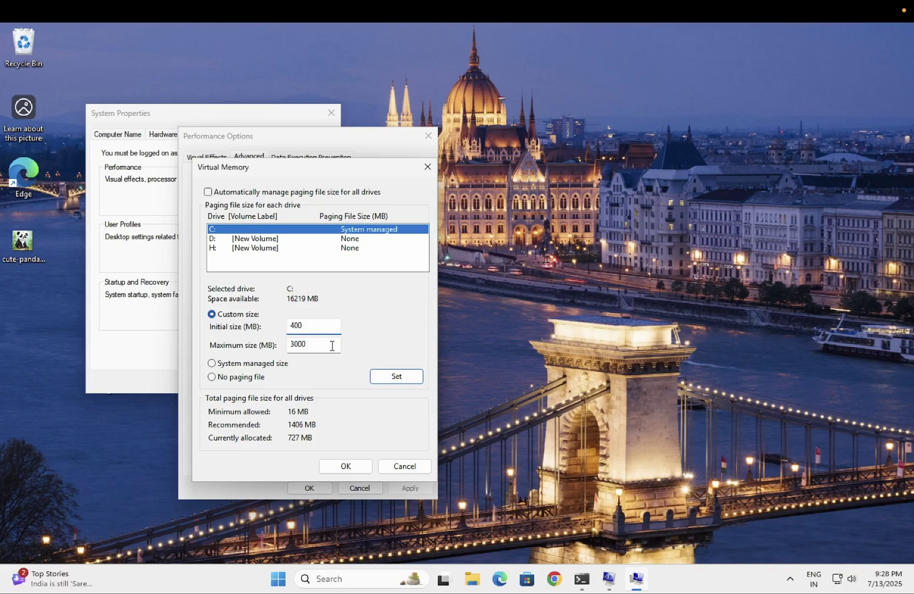
click(404, 385)
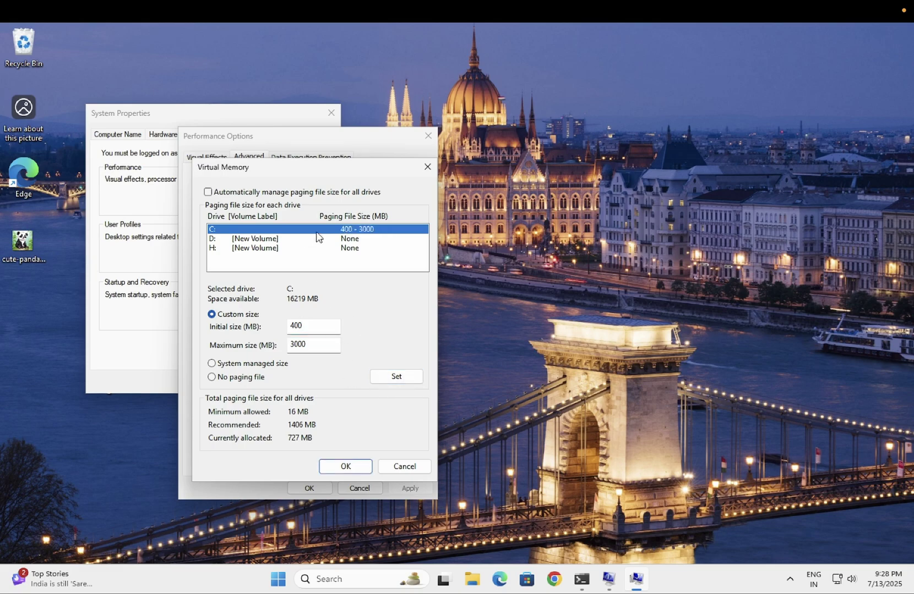
- Confirm the paging file change, close Performance Options and System Properties, and choose Restart Later
click(343, 467)
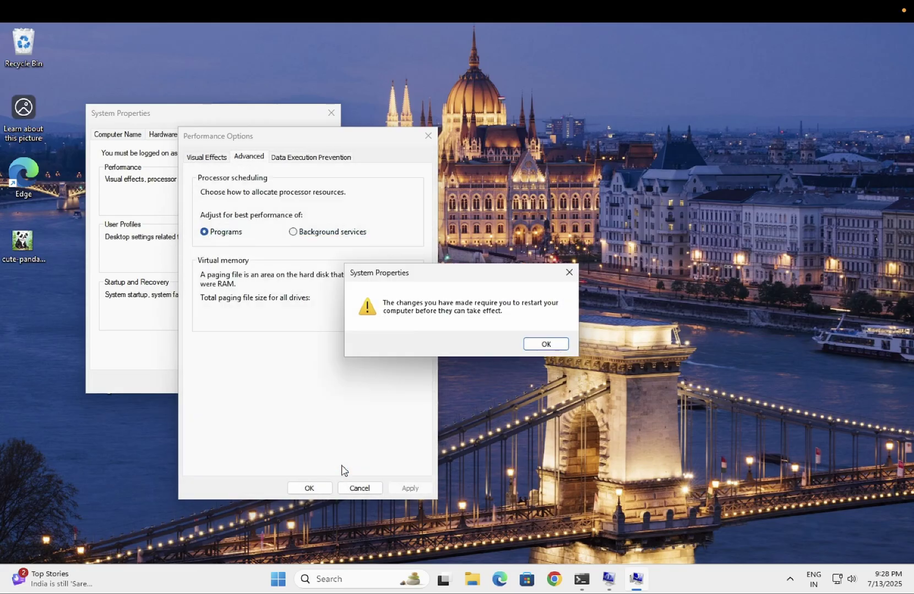
click(549, 345)
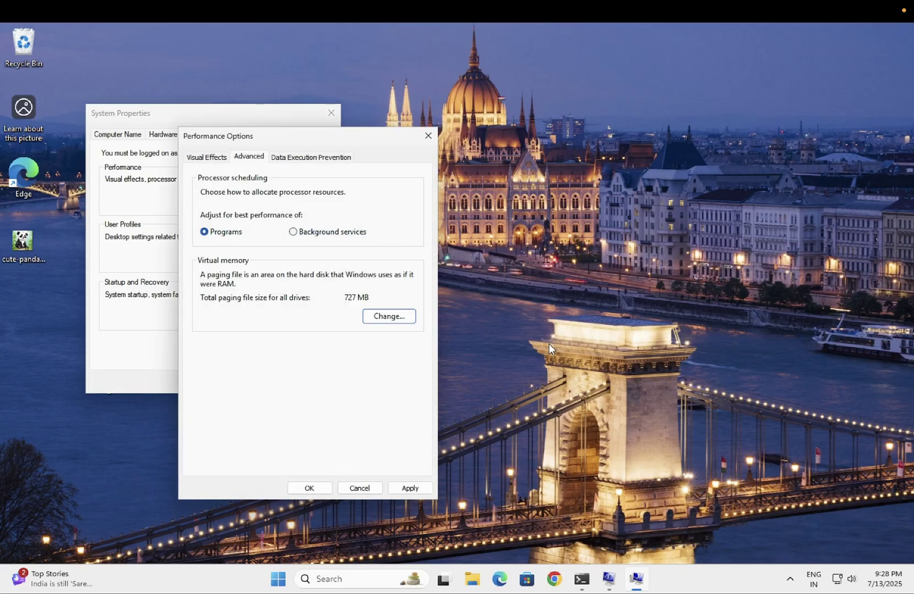
click(410, 488)
click(318, 489)
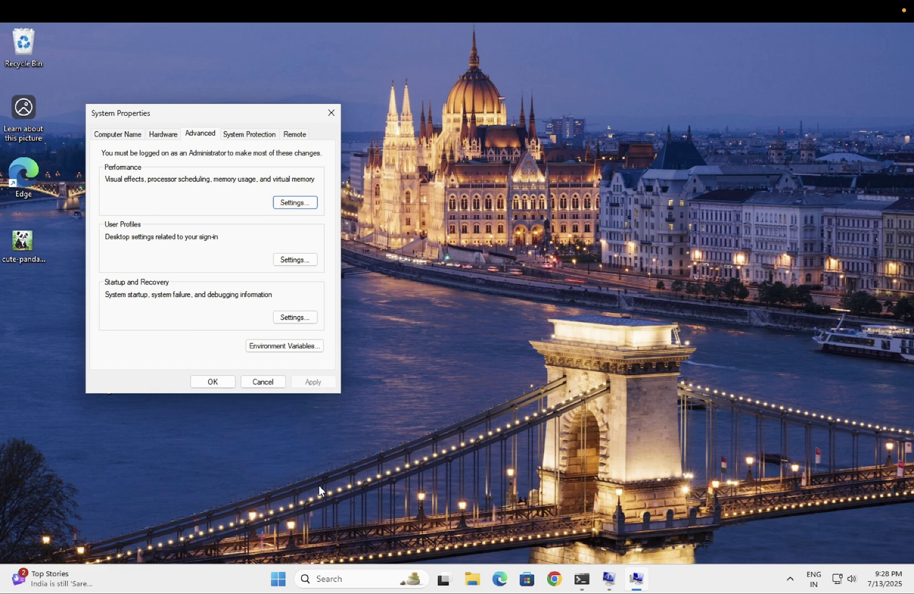
click(230, 382)
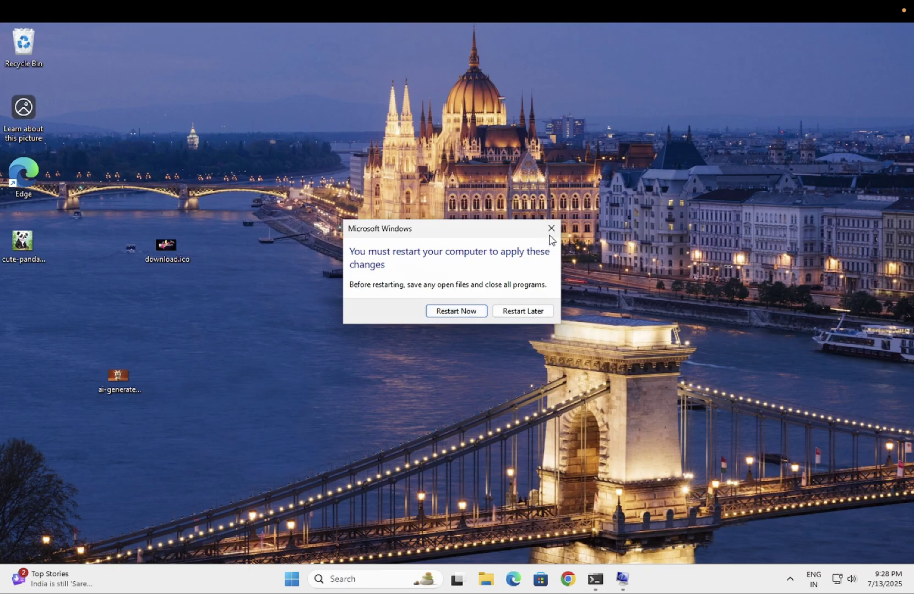
click(531, 307)
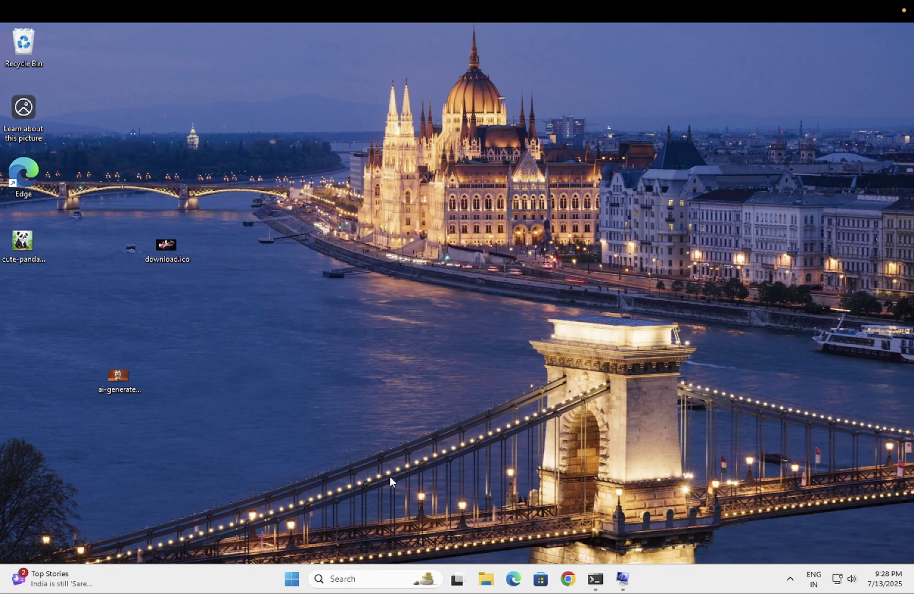
- Search for cmd and launch Command Prompt as administrator
click(357, 579)
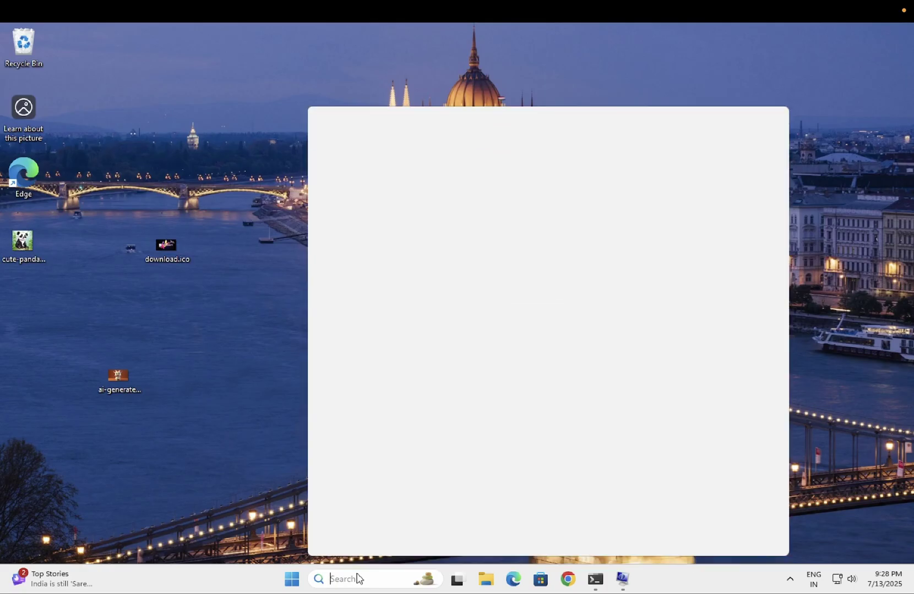
text(cmd)
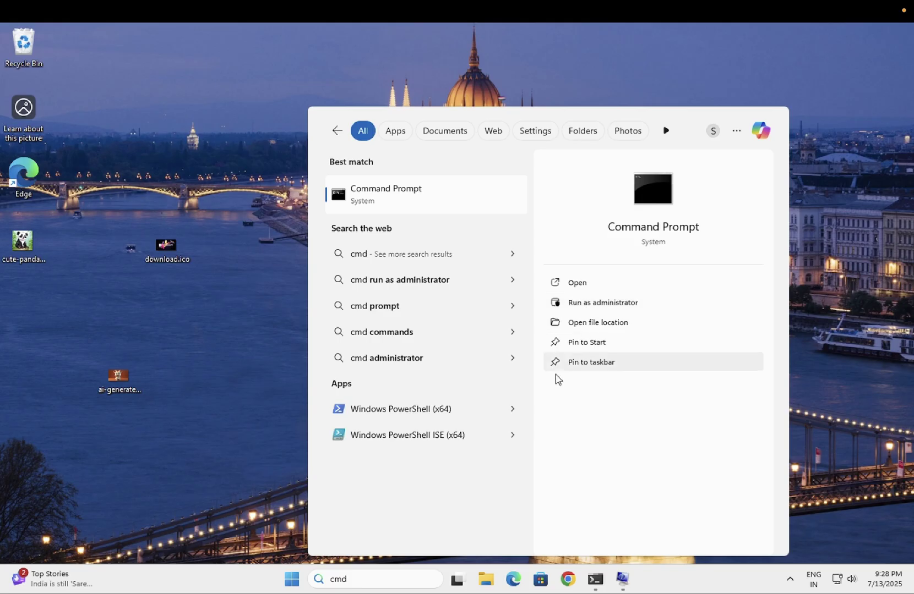
key(Escape)
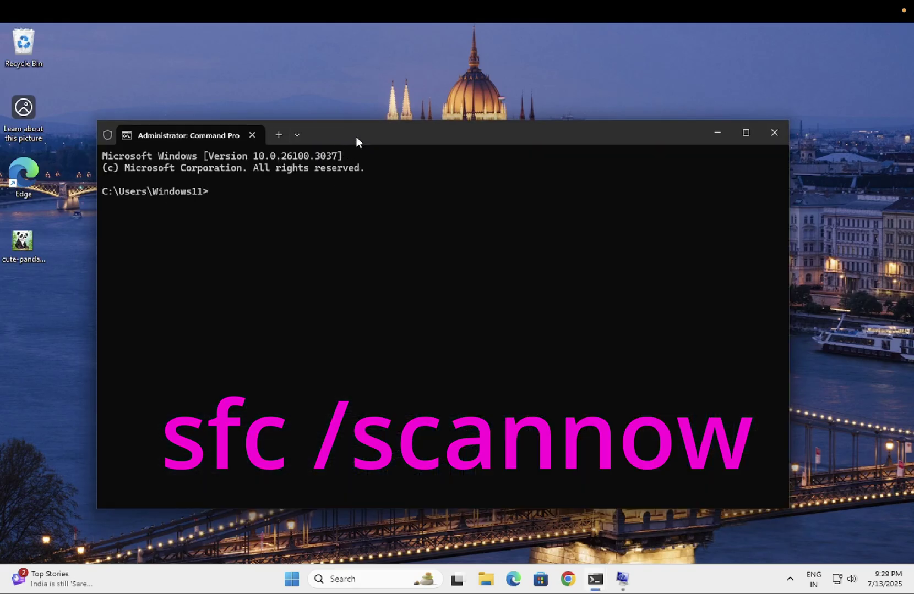
- Run sfc /scannow in the administrator Command Prompt
drag(356, 138, 381, 116)
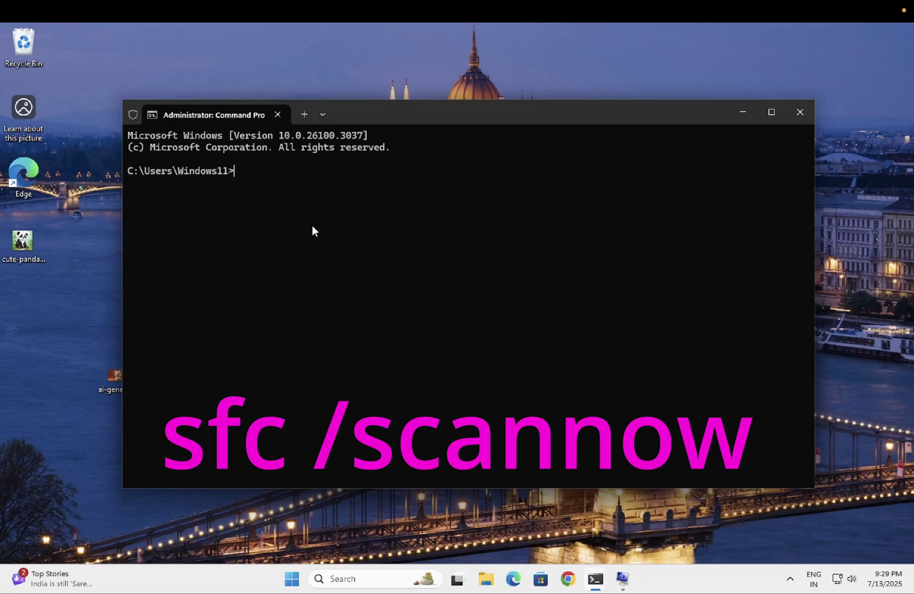
text(sf)
text(c /)
text(scann)
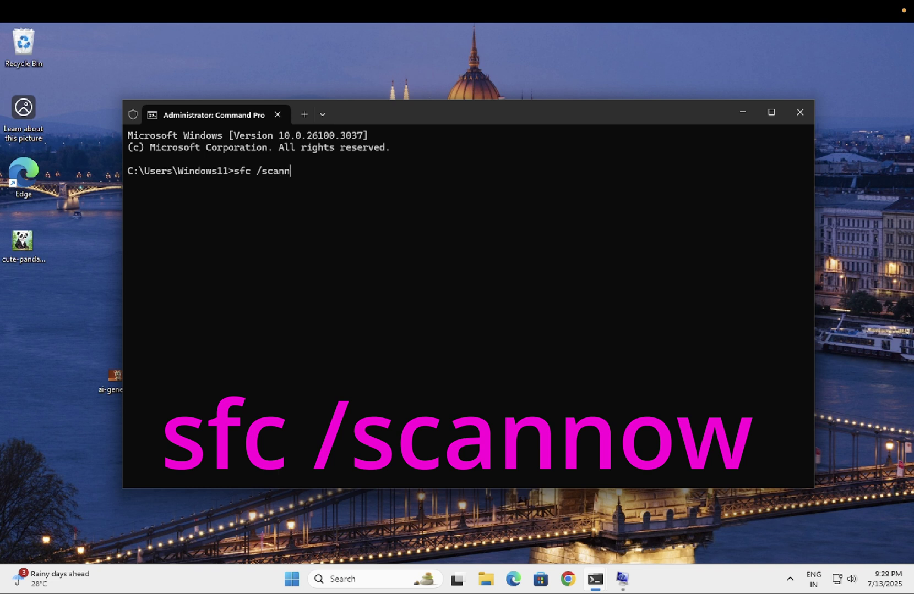
text(ow)
key(Return)
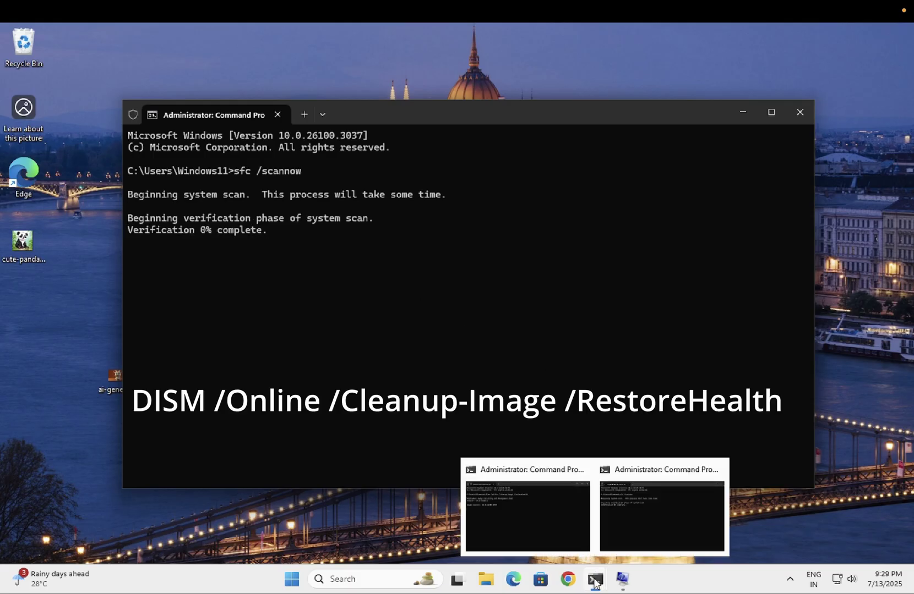
click(623, 521)
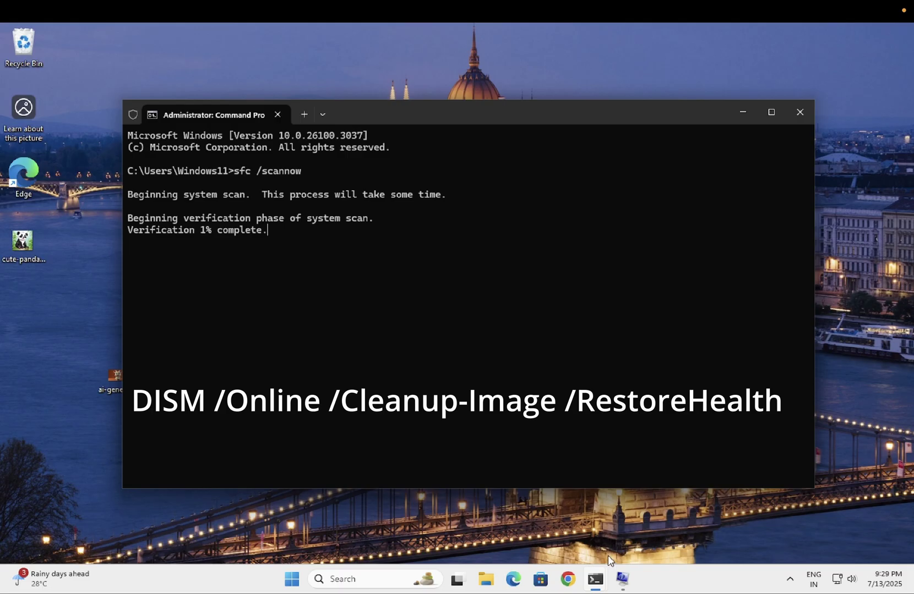
mouse_move(594, 580)
click(538, 524)
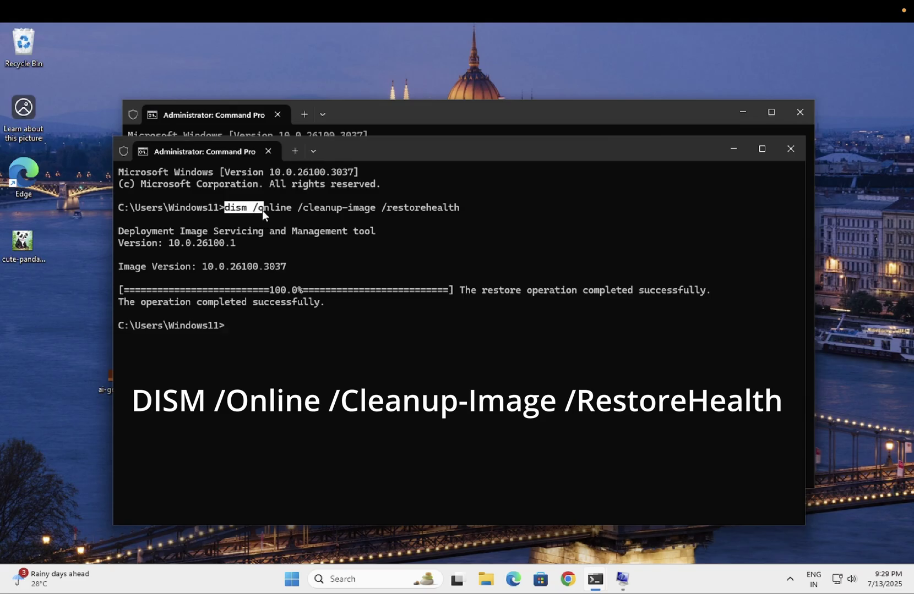
drag(255, 210, 459, 213)
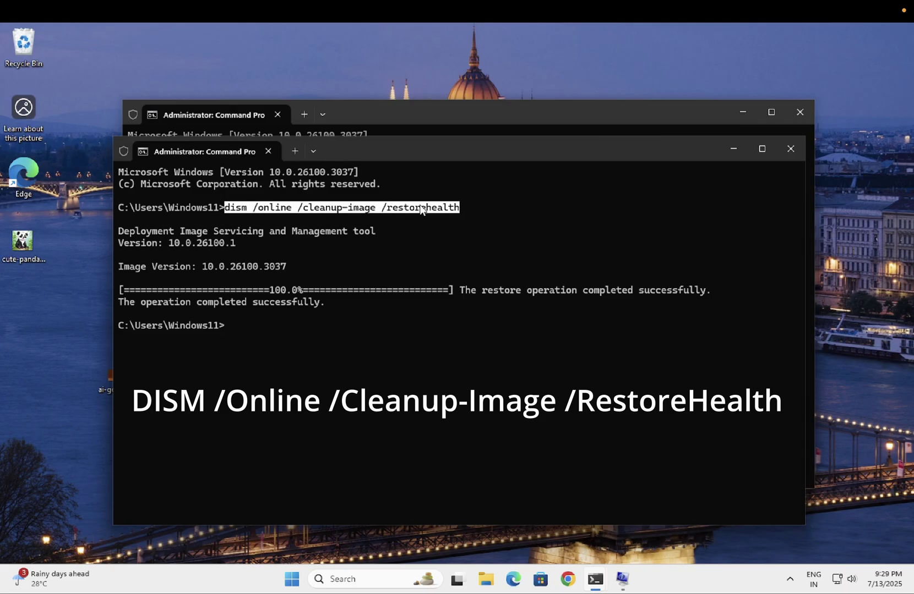
click(739, 154)
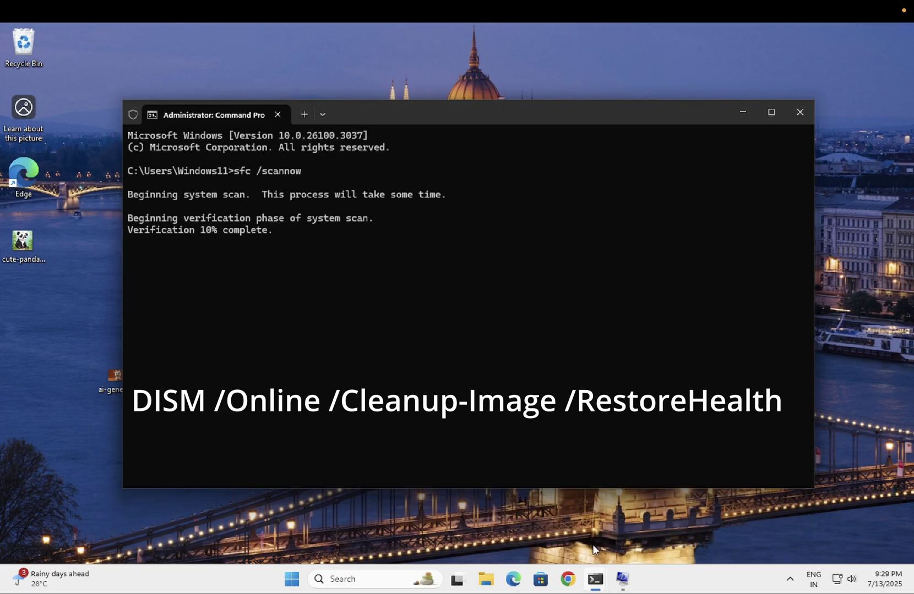
click(541, 527)
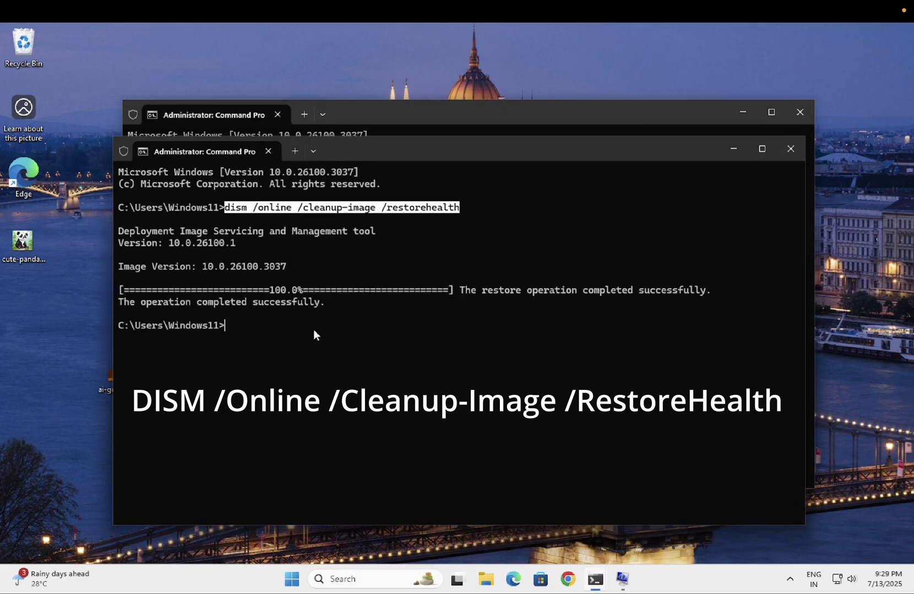
drag(270, 289, 487, 292)
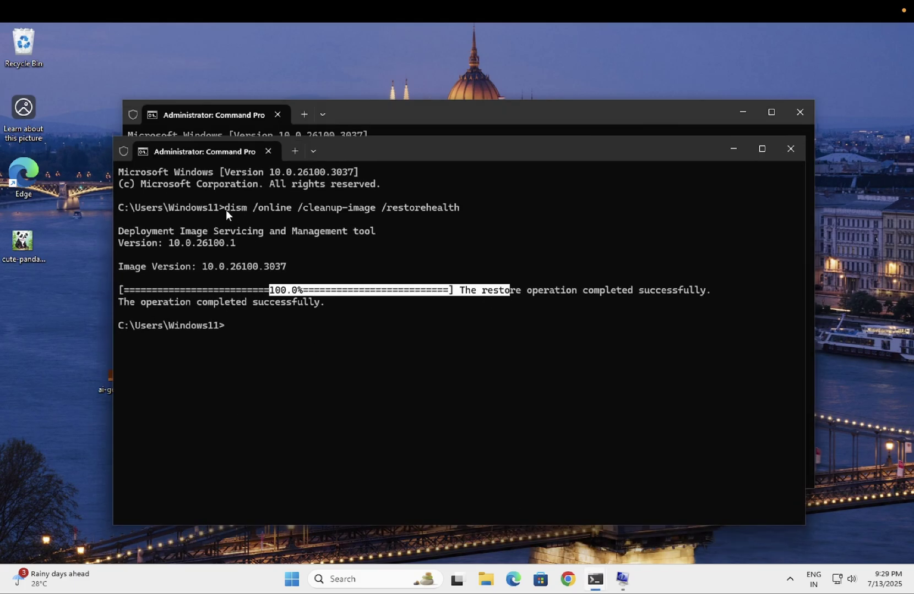
drag(226, 210, 460, 211)
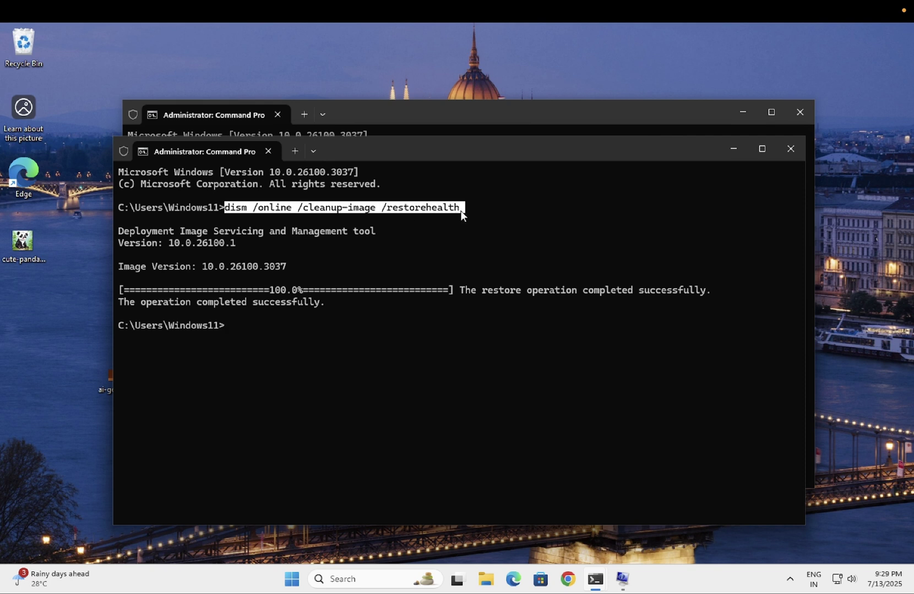
click(729, 152)
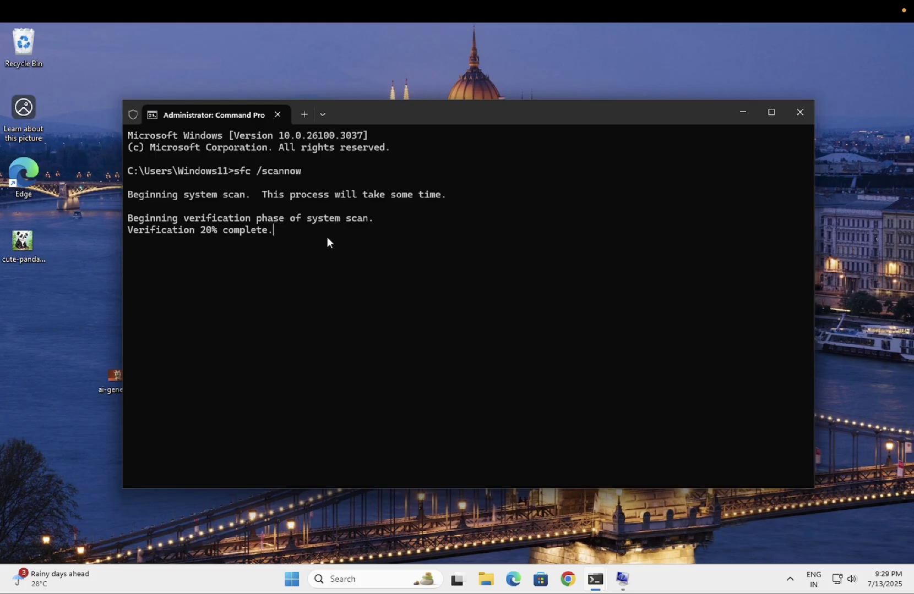
- Minimize the scanning console and open a second administrator Command Prompt from search
click(745, 119)
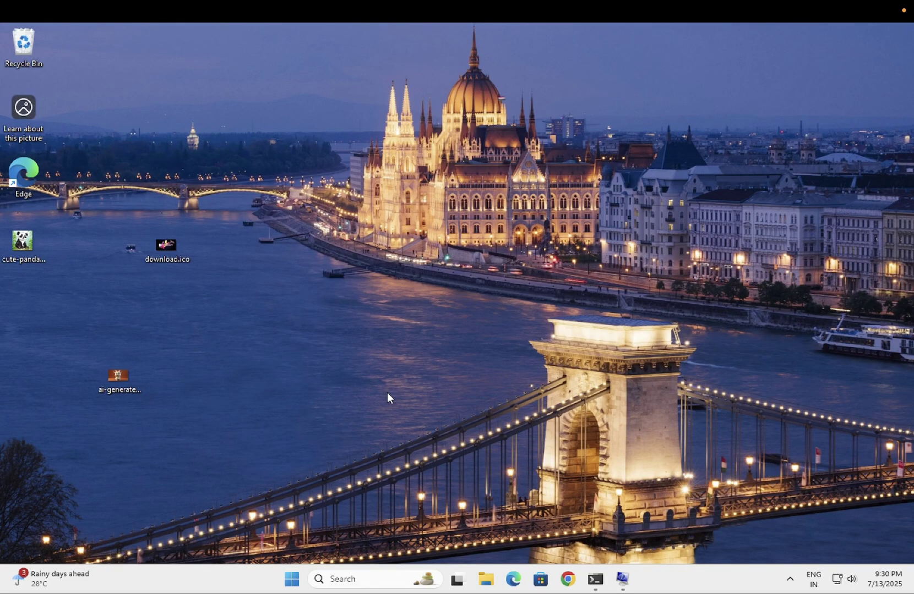
click(339, 579)
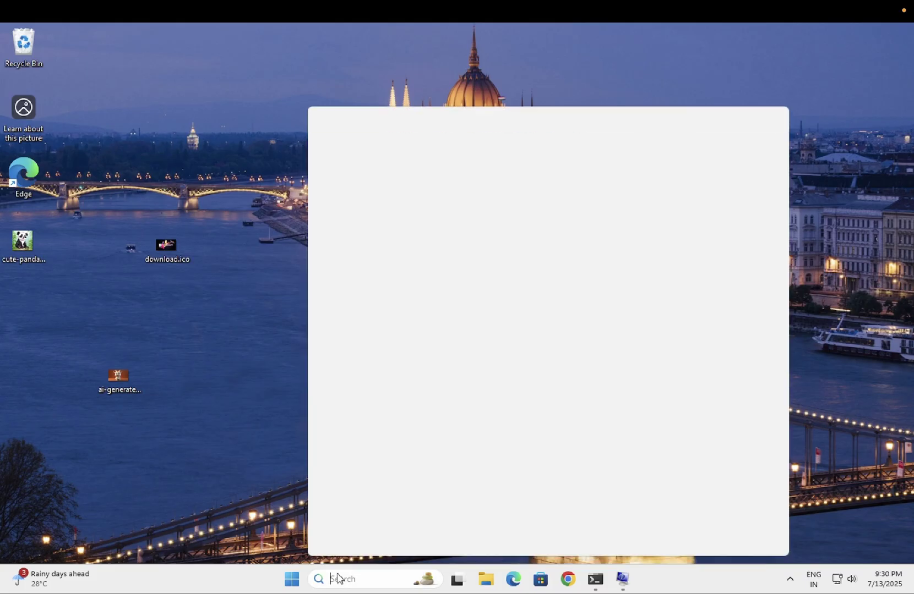
text(cm)
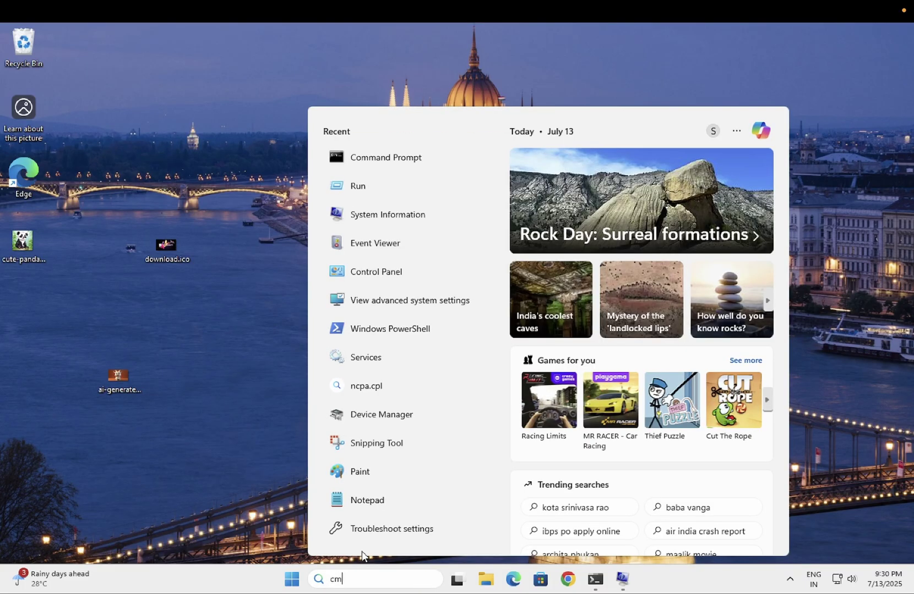
text(d)
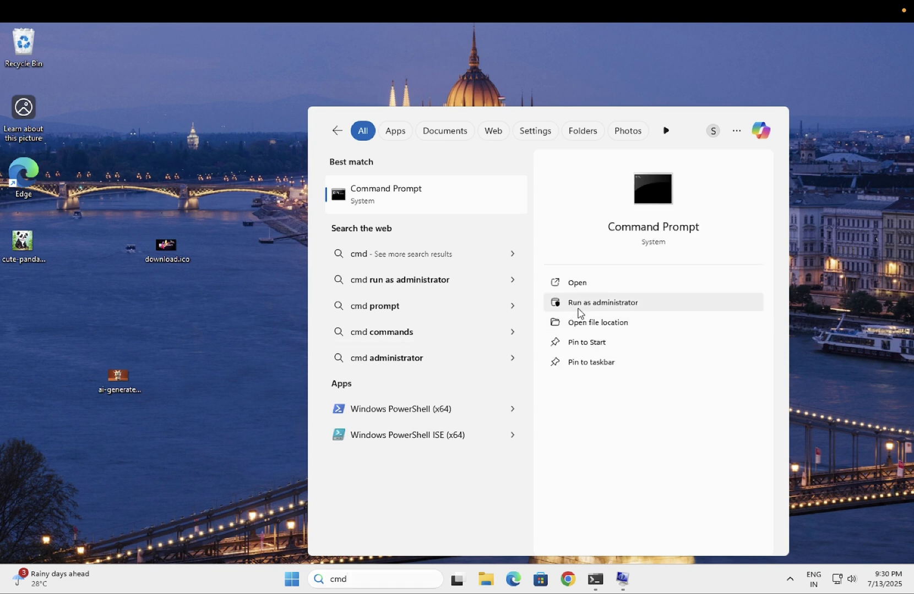
click(579, 306)
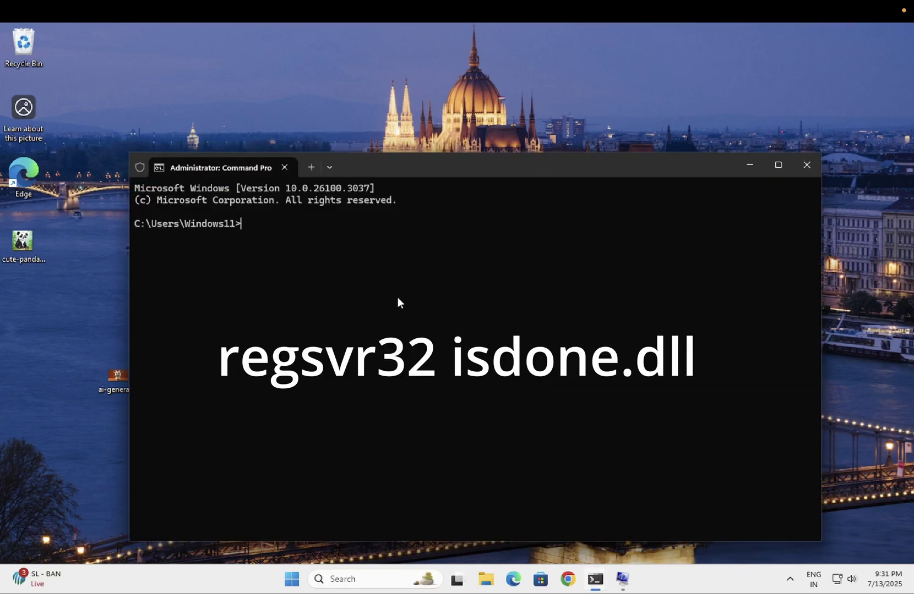
text(reg)
text(svr)
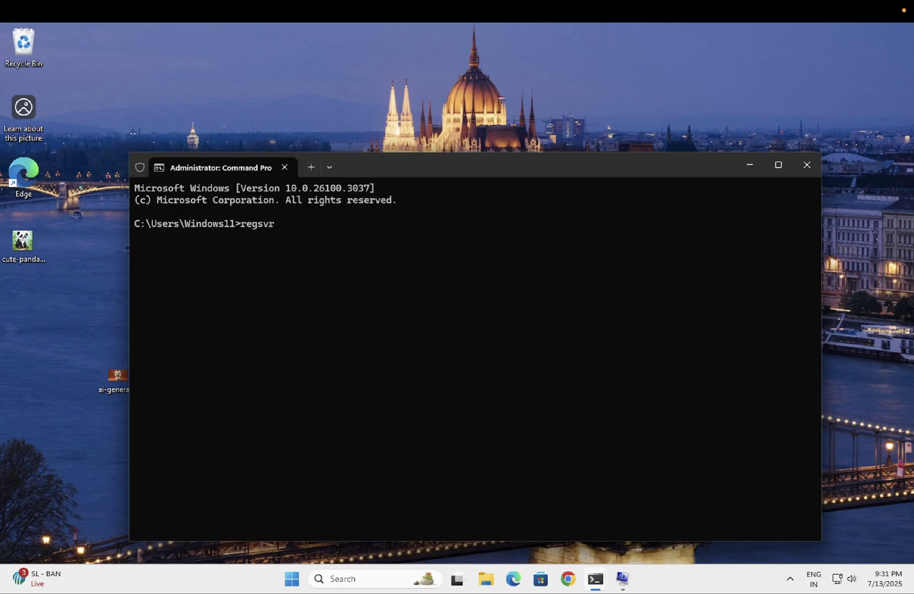
text(32)
text( isdo)
text(ne.dl)
text(l)
- Run regsvr32 isdone.dll, dismiss the module-not-found error, and recall the command for editing
key(Return)
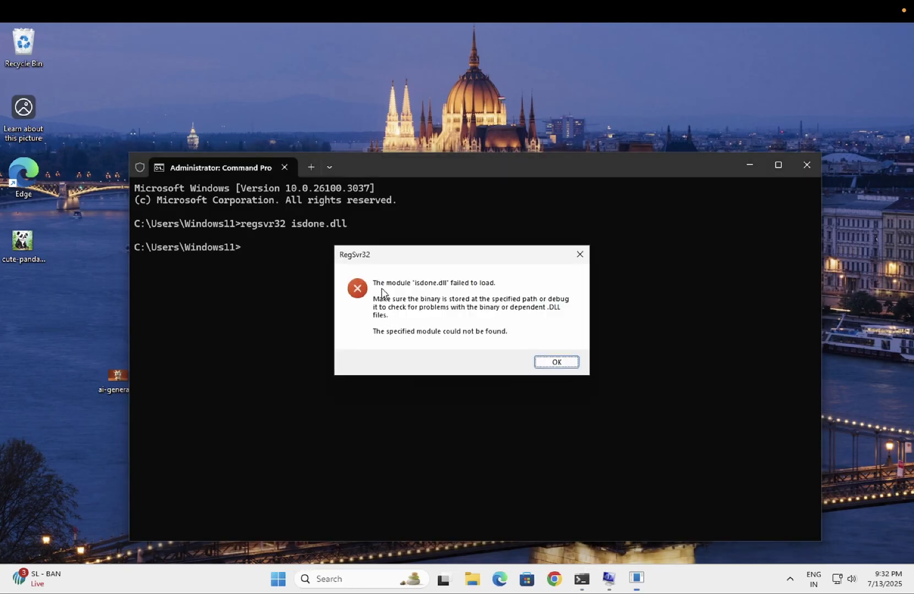
key(Return)
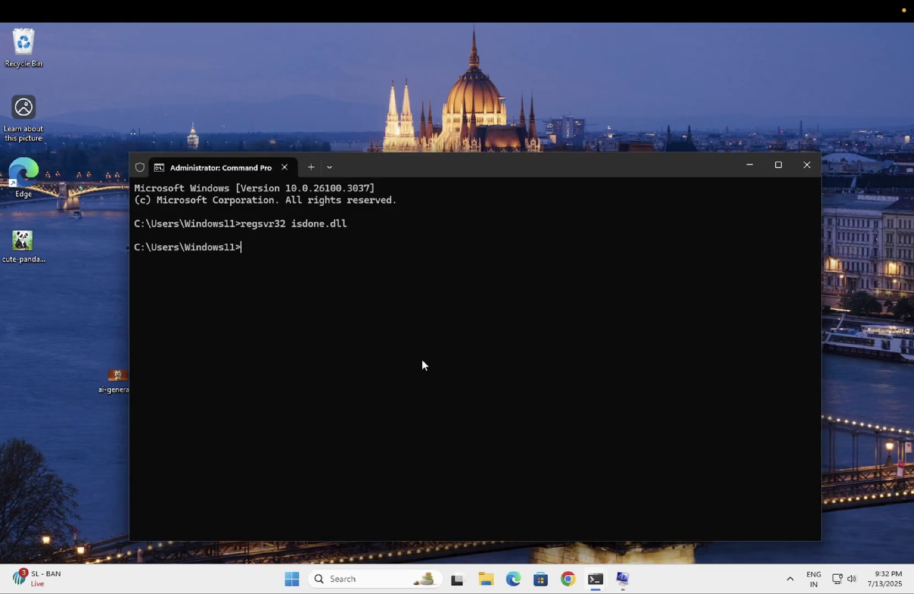
key(Up)
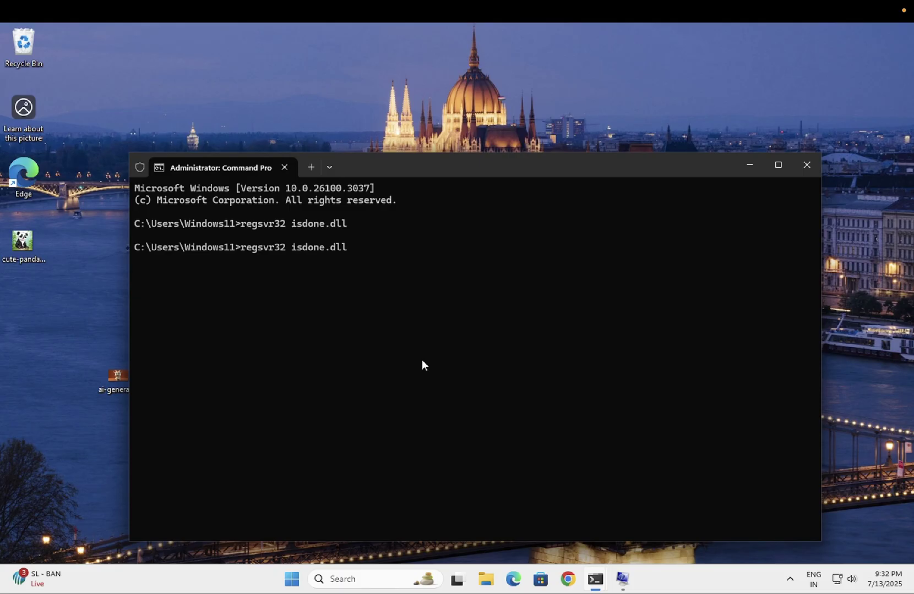
key(BackSpace)
key(BackSpace)
key(BackSpace)
key(BackSpace)
key(BackSpace)
key(BackSpace)
key(BackSpace)
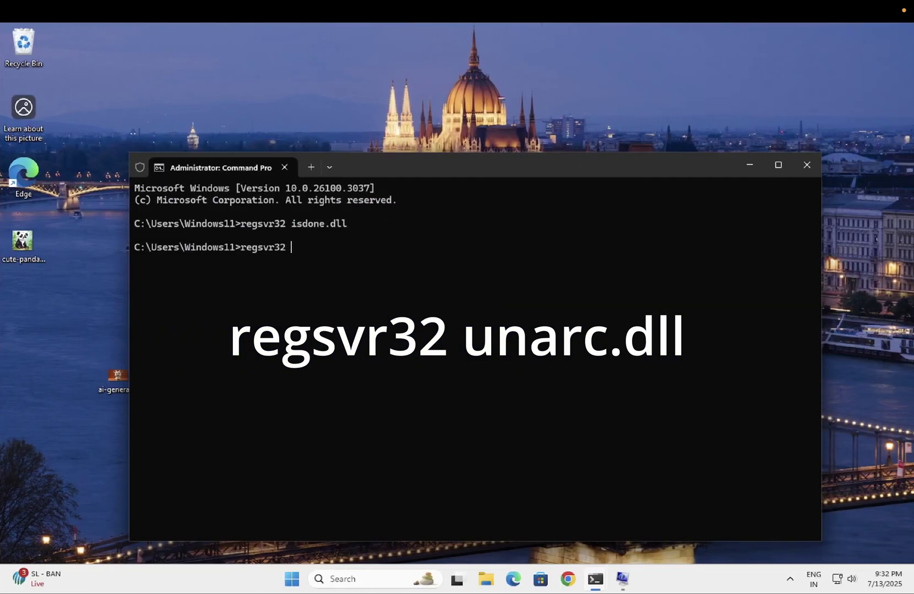
text(unr)
text(c.dll)
- Run regsvr32 unarc.dll, dismiss its load failure, and close Command Prompt
key(BackSpace)
key(BackSpace)
key(BackSpace)
key(BackSpace)
key(BackSpace)
key(BackSpace)
text(a)
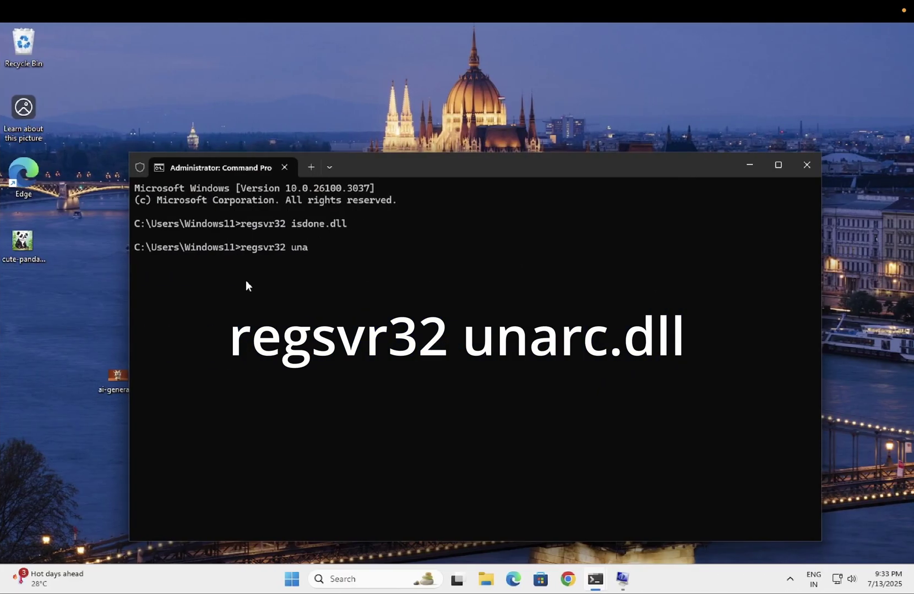
text(rc.)
text(dll)
key(Return)
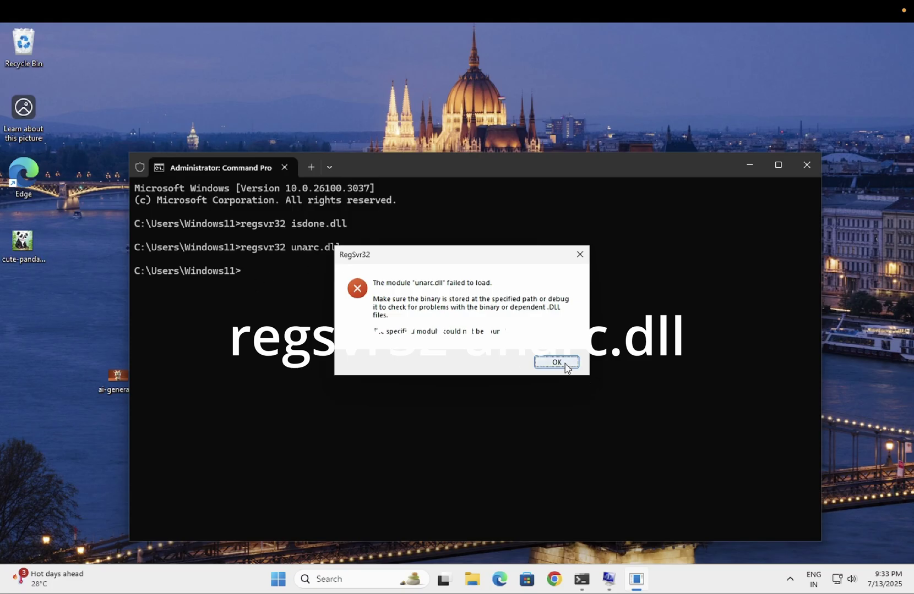
click(557, 363)
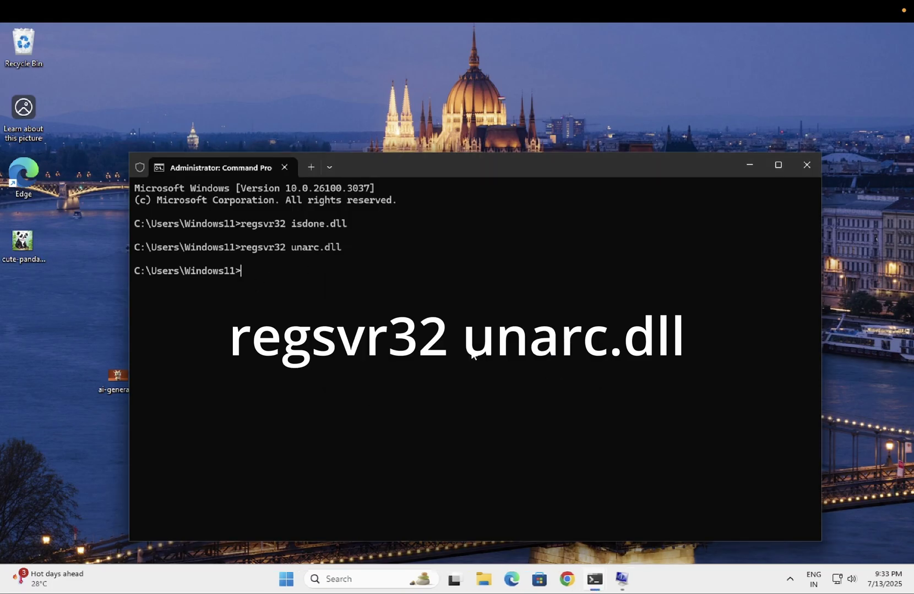
click(810, 175)
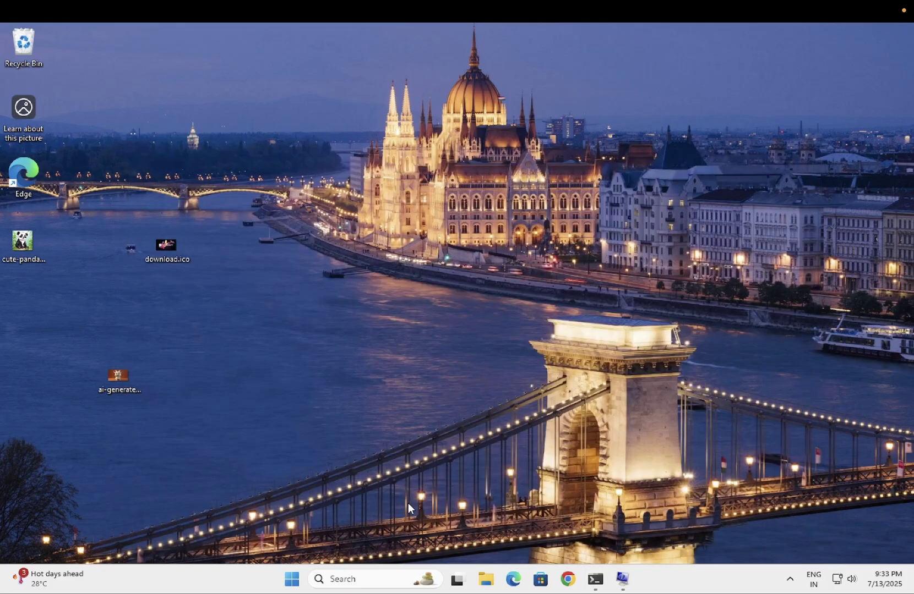
- Enter %temp% in the Run dialog to open the 325-item user Temp folder
click(359, 580)
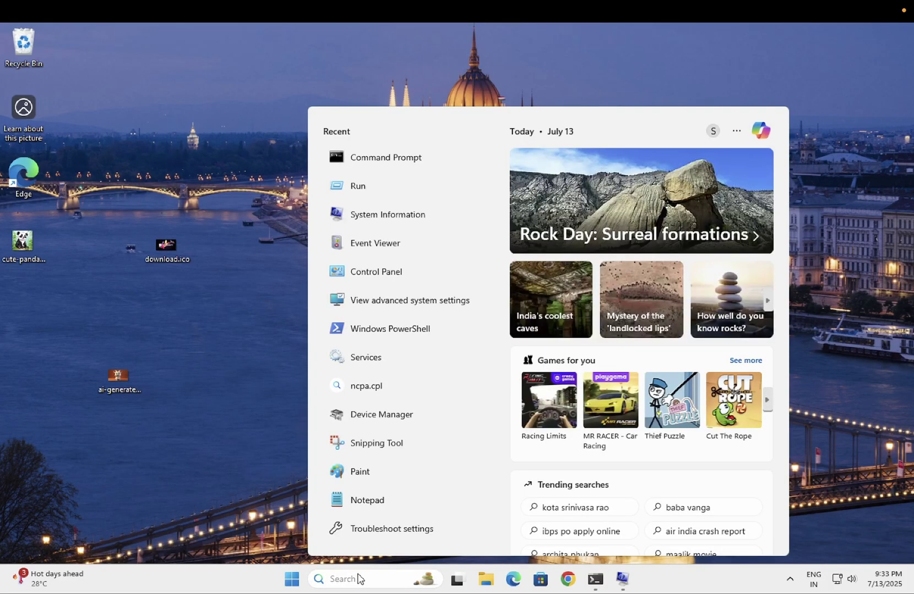
text(run)
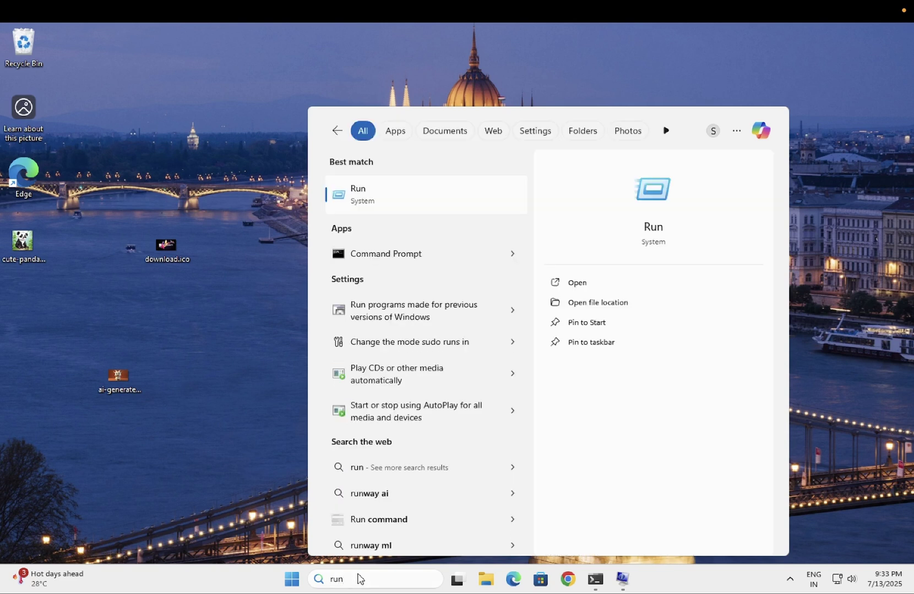
key(Return)
drag(203, 437, 414, 316)
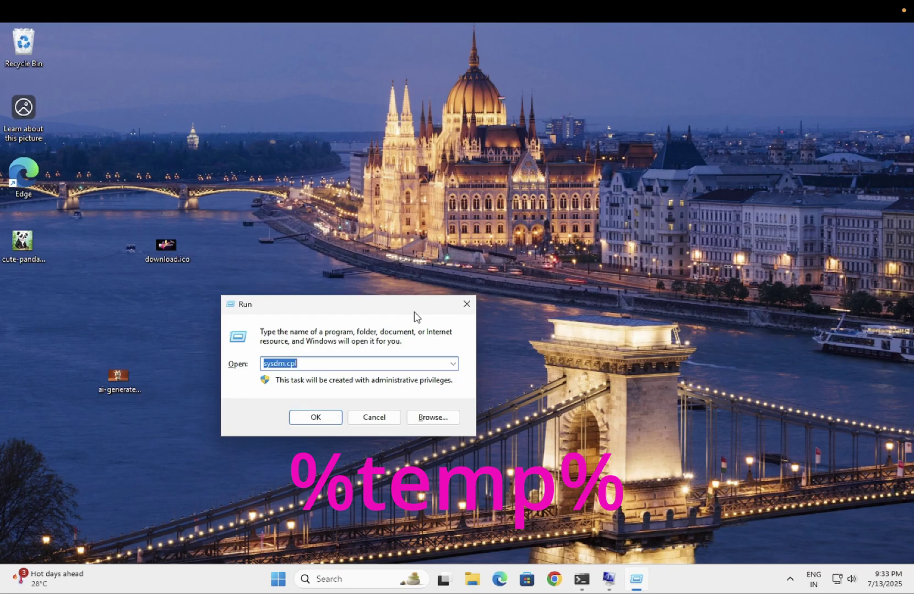
text(%t)
key(BackSpace)
text(te)
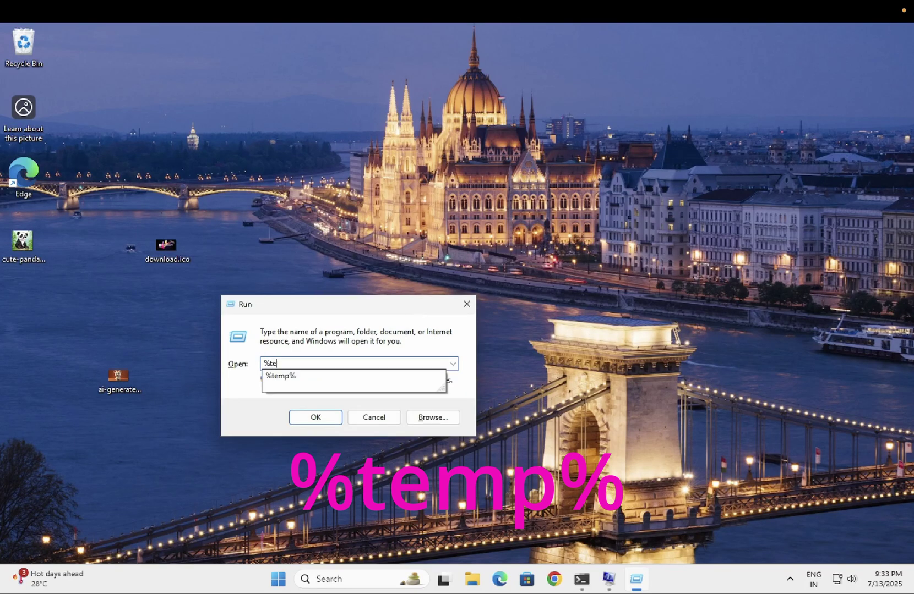
text(mp%)
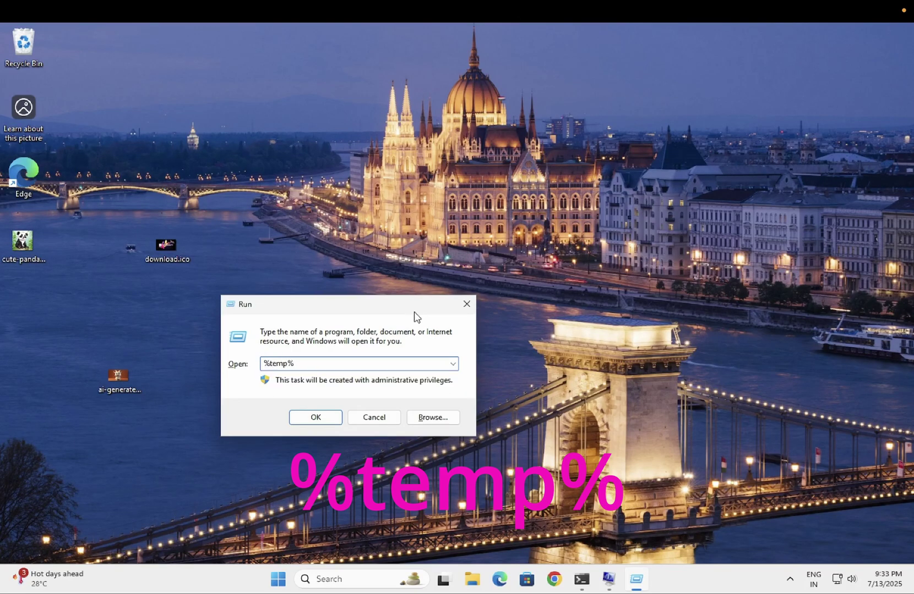
key(Return)
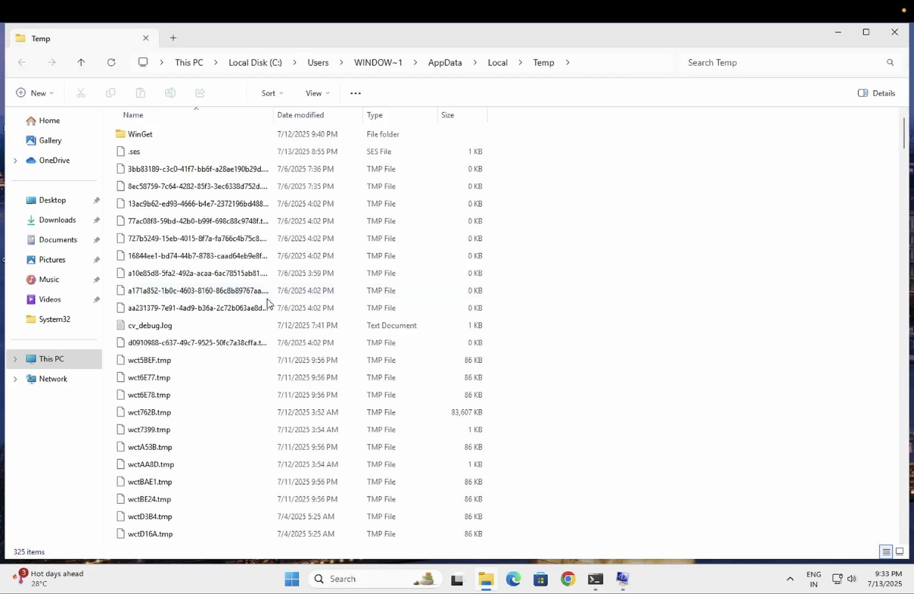
- Select all 325 items in the user's Temp folder and delete them
key(ctrl+a)
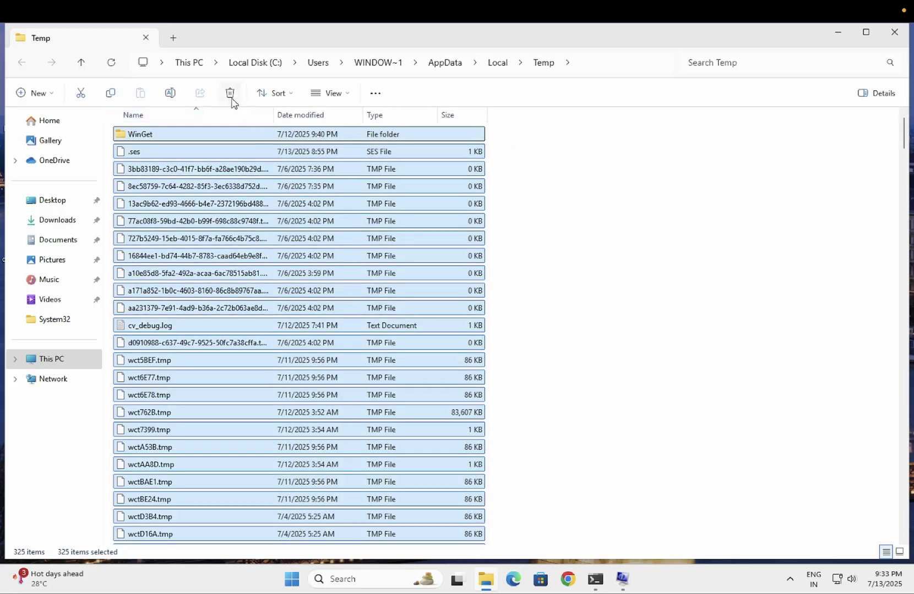
click(231, 94)
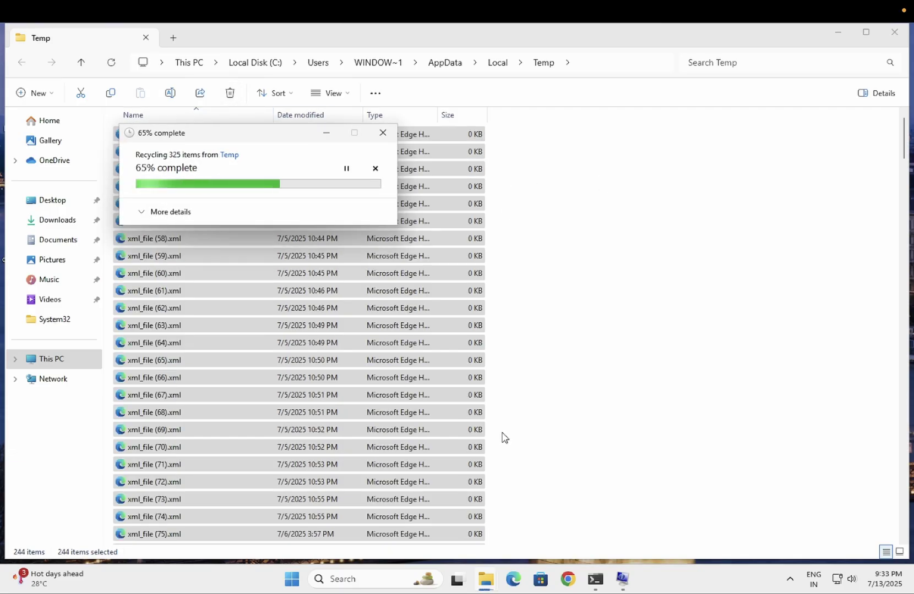
click(378, 579)
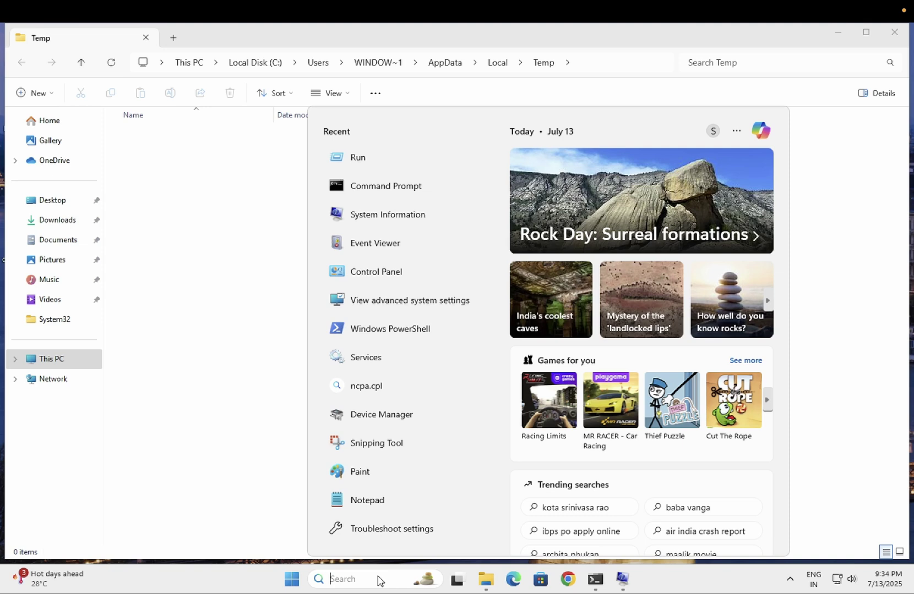
- Open Windows Temp and delete everything, skipping the in-use vdagent.log and vdservice.log
key(super+r)
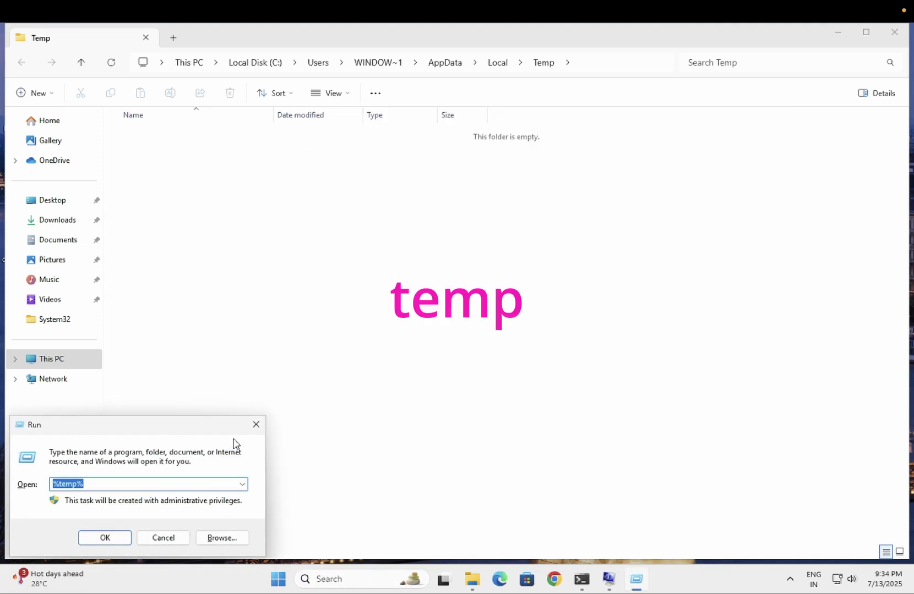
drag(229, 433, 423, 376)
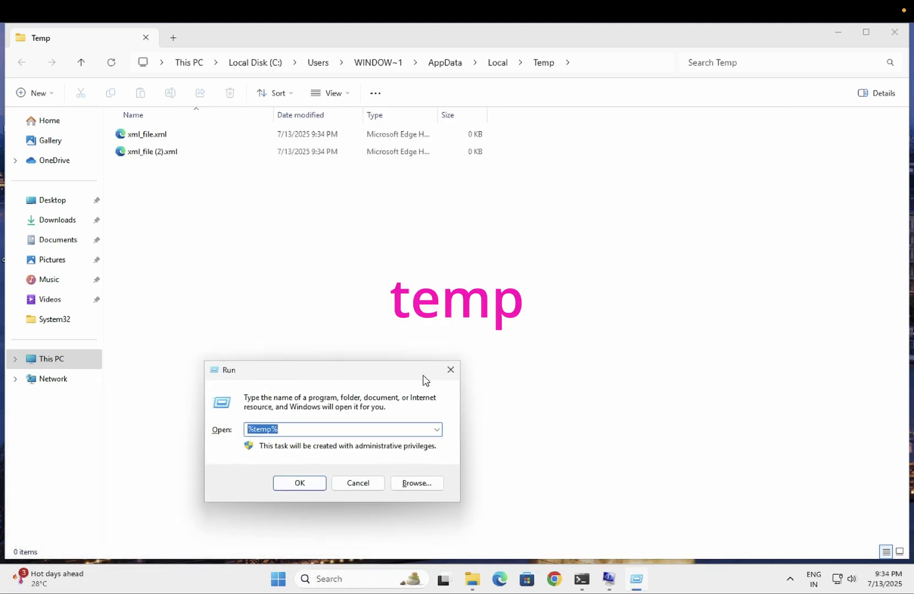
text(temp)
key(Return)
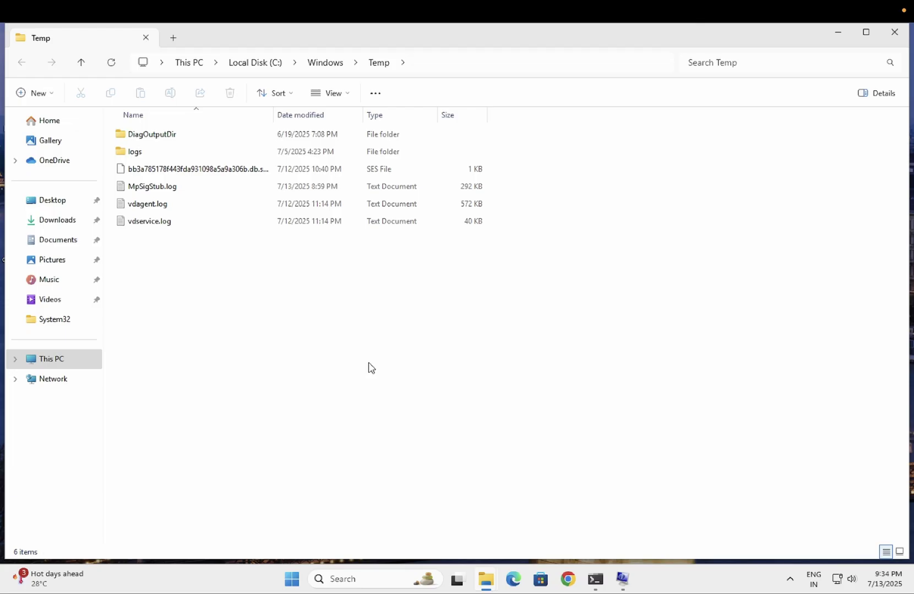
key(ctrl+a)
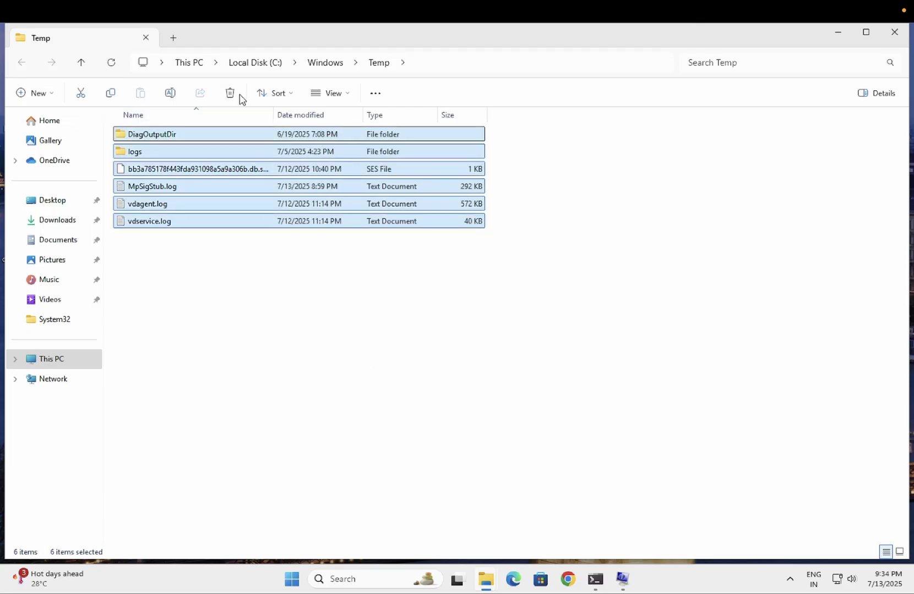
click(237, 99)
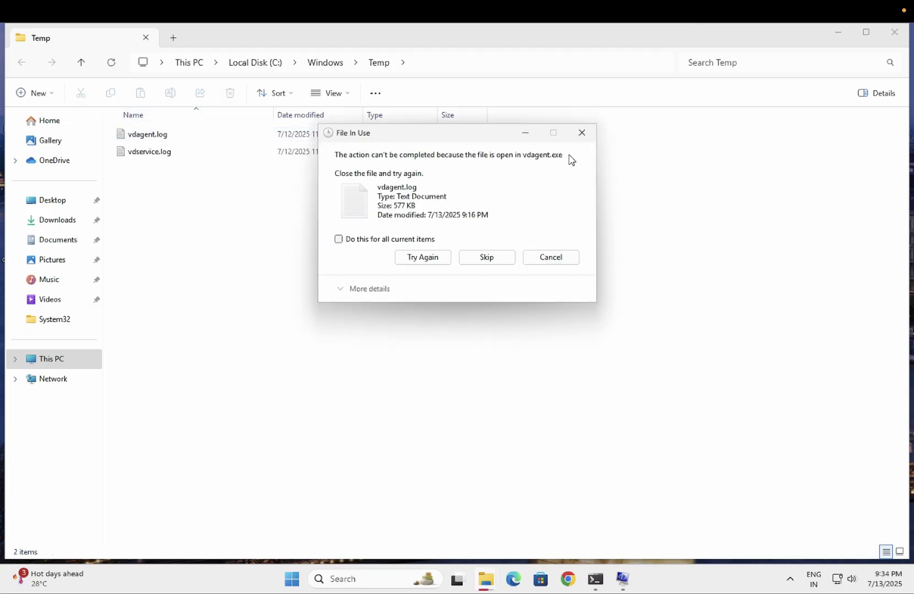
click(350, 240)
click(494, 263)
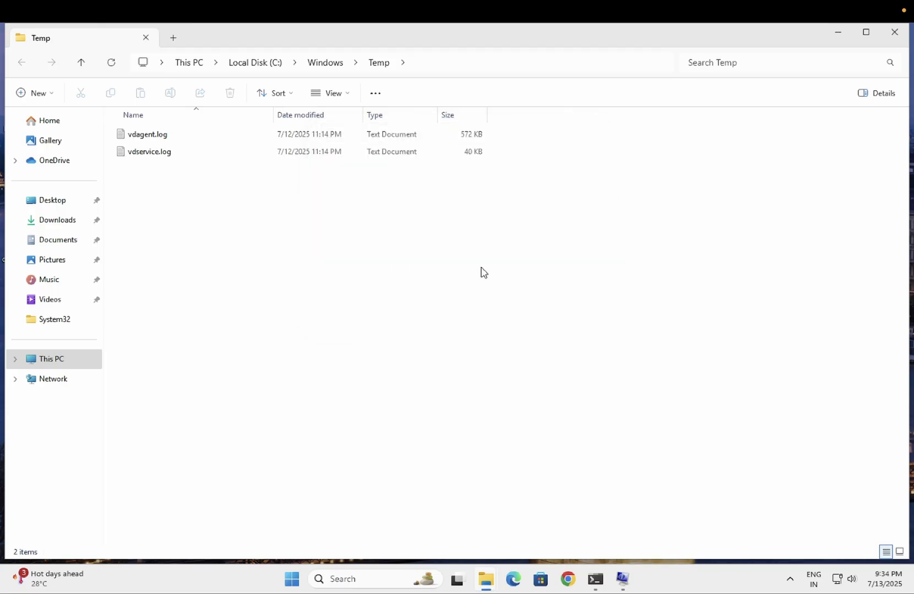
- Open the Prefetch folder, holding only ResPriStaticDb.ebd, then close the Explorer windows
key(super+r)
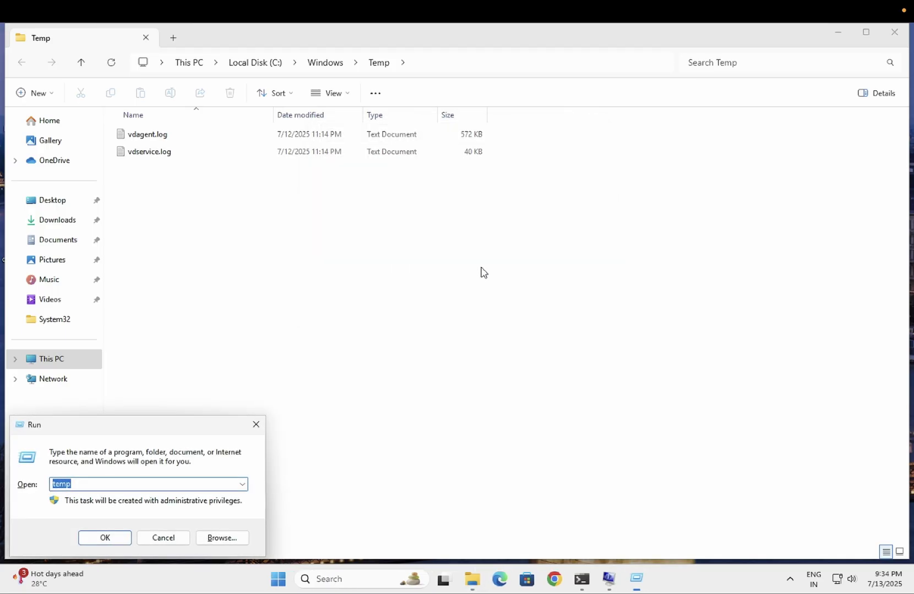
text(prefet)
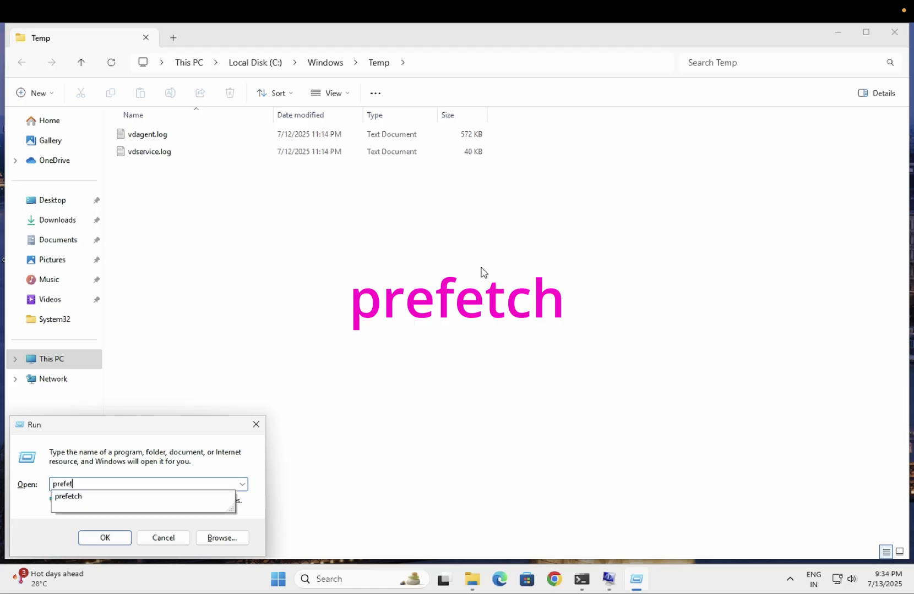
text(ch)
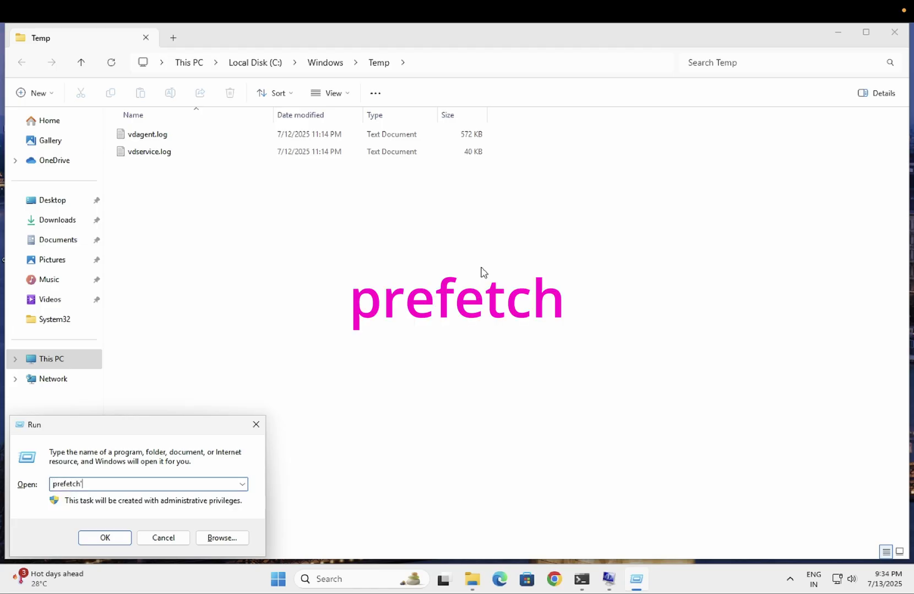
key(Return)
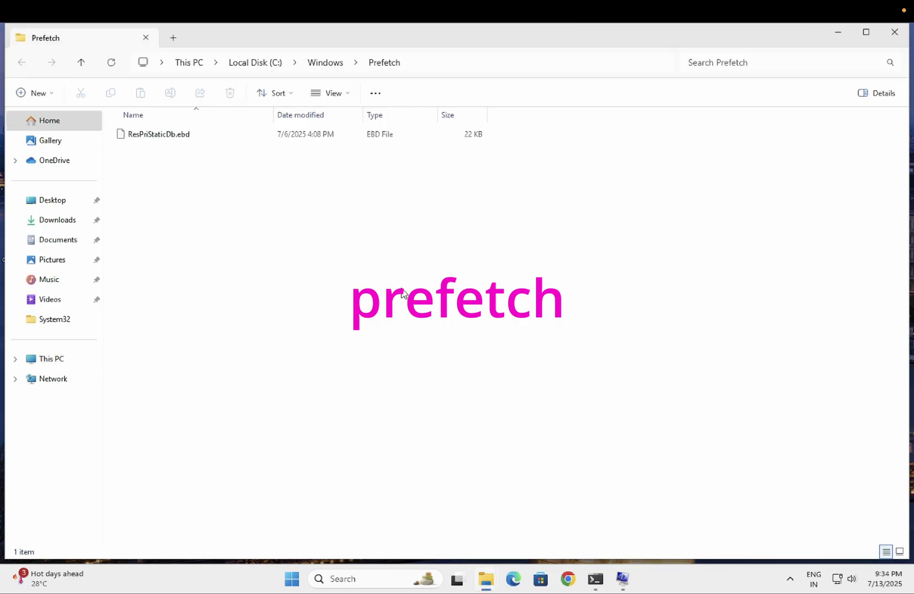
click(894, 33)
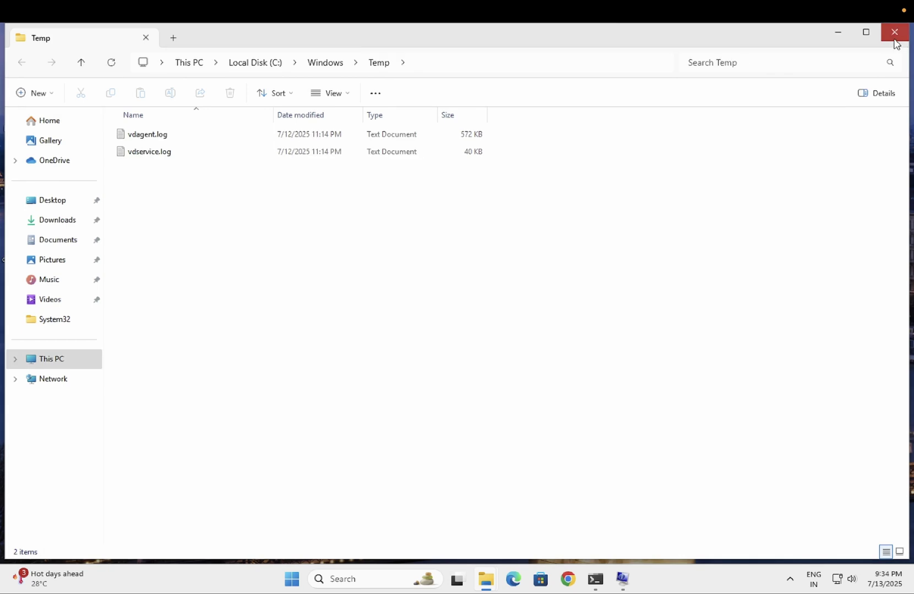
click(895, 34)
- Run cleanmgr and scan drive C:, showing 1.49 GB of files selected for removal
click(894, 33)
key(super+r)
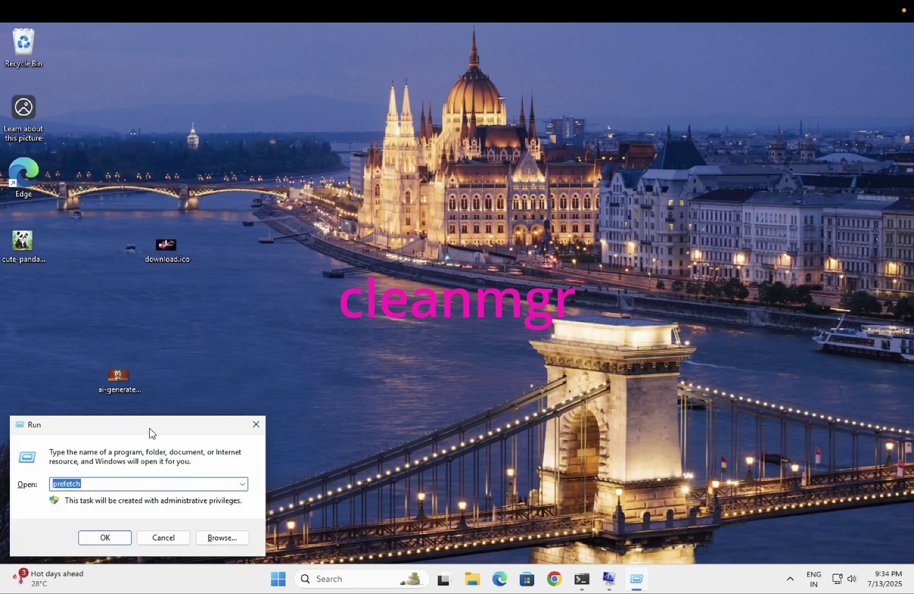
drag(150, 433, 372, 358)
text(cl)
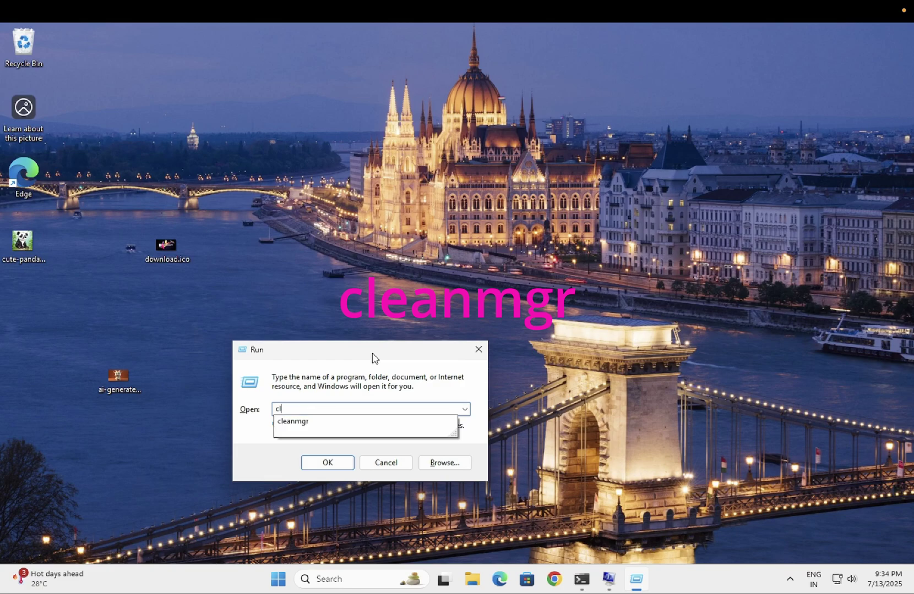
key(Down)
key(Return)
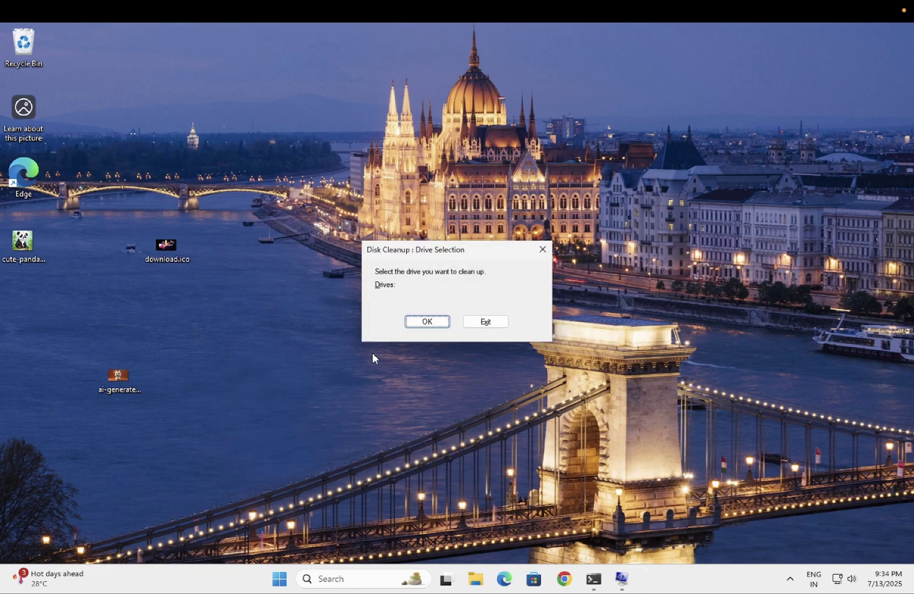
click(420, 323)
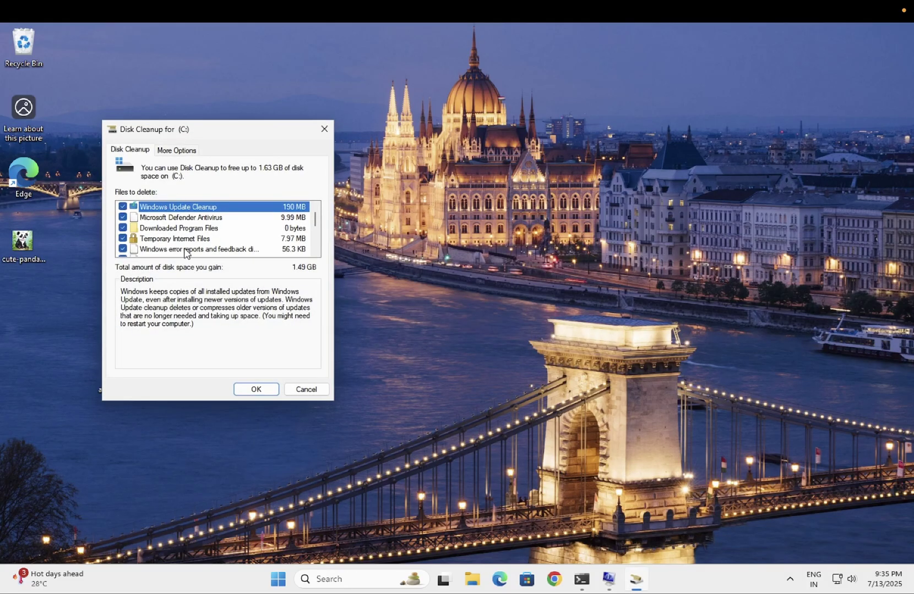
- Confirm permanent deletion of the checked file categories on drive C:
click(257, 382)
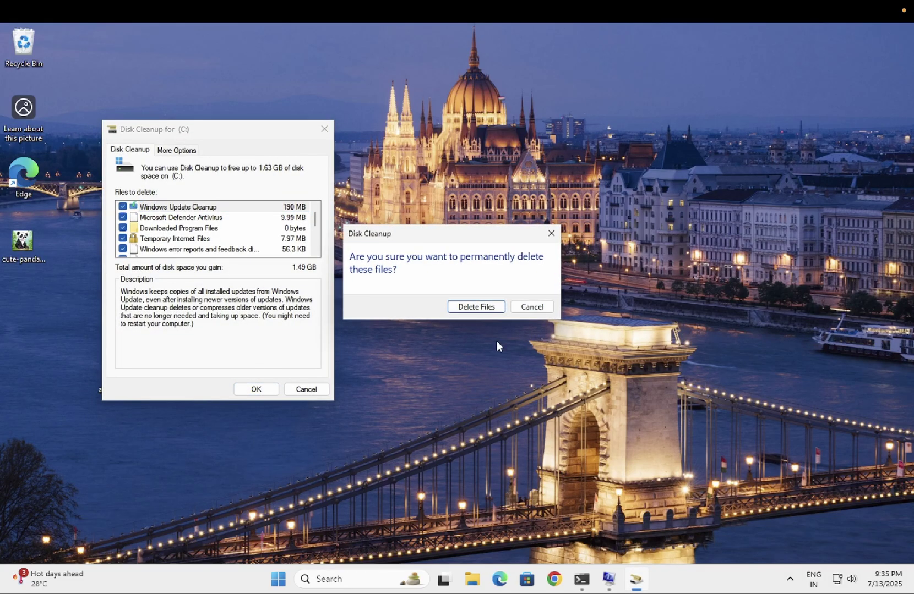
click(499, 314)
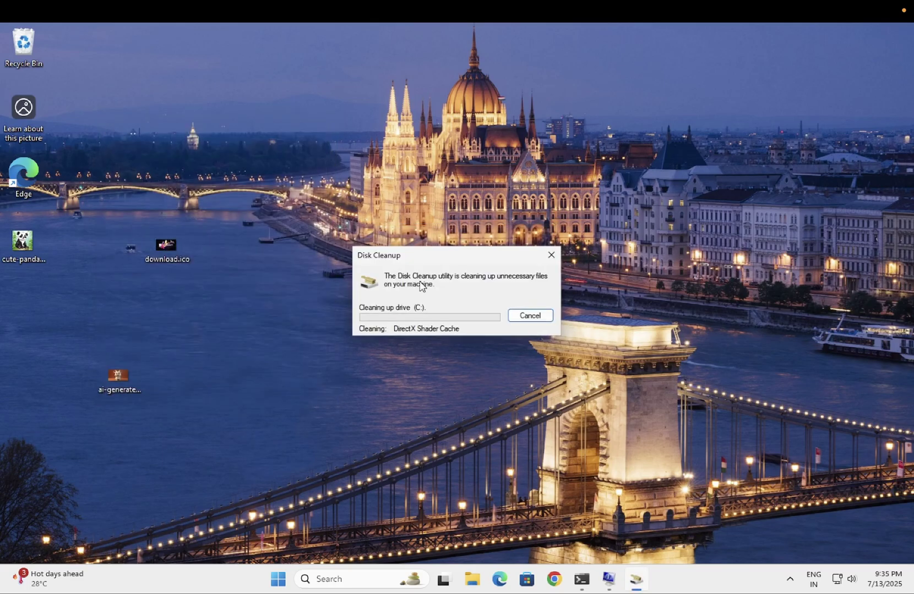
drag(436, 259, 401, 237)
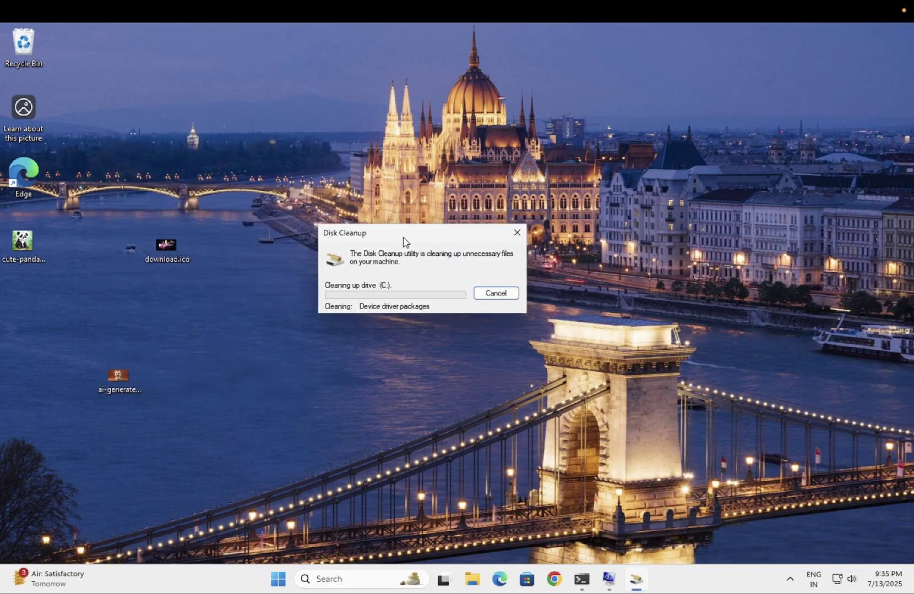